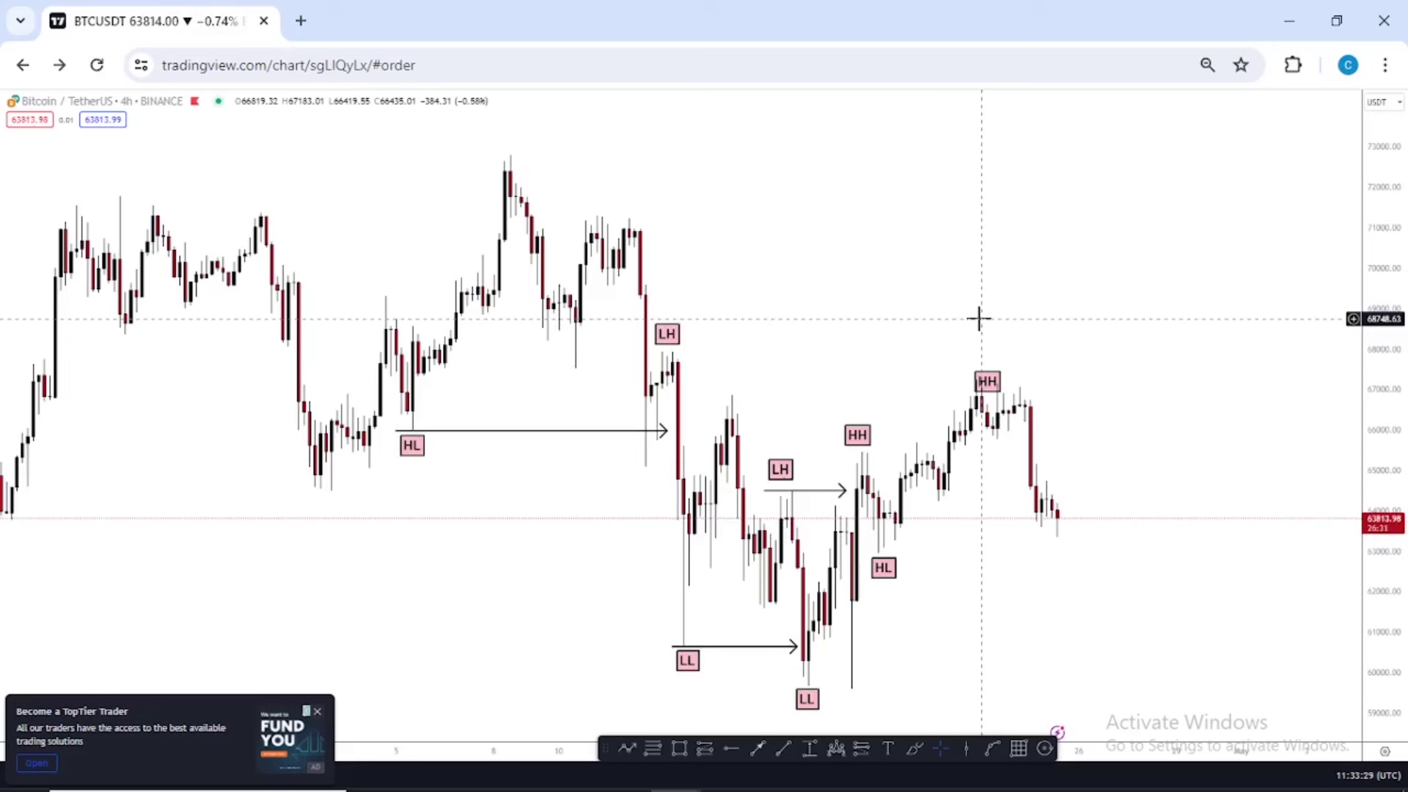
Draw a path from the first LH down to the LL at about 60,620 and up to the swing high near 66,760
{"action": "left_click", "coordinate": [627, 745]}
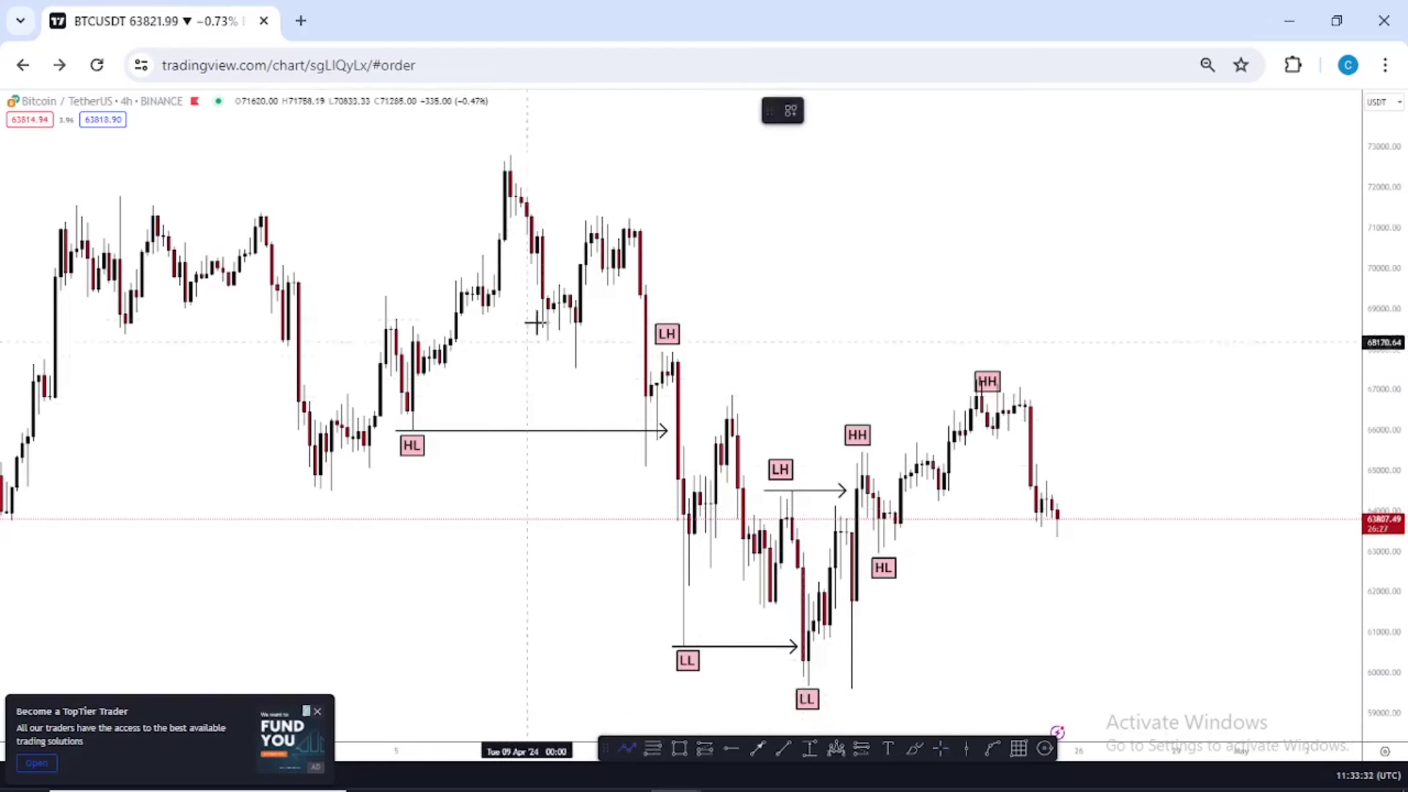
{"action": "left_click", "coordinate": [671, 357]}
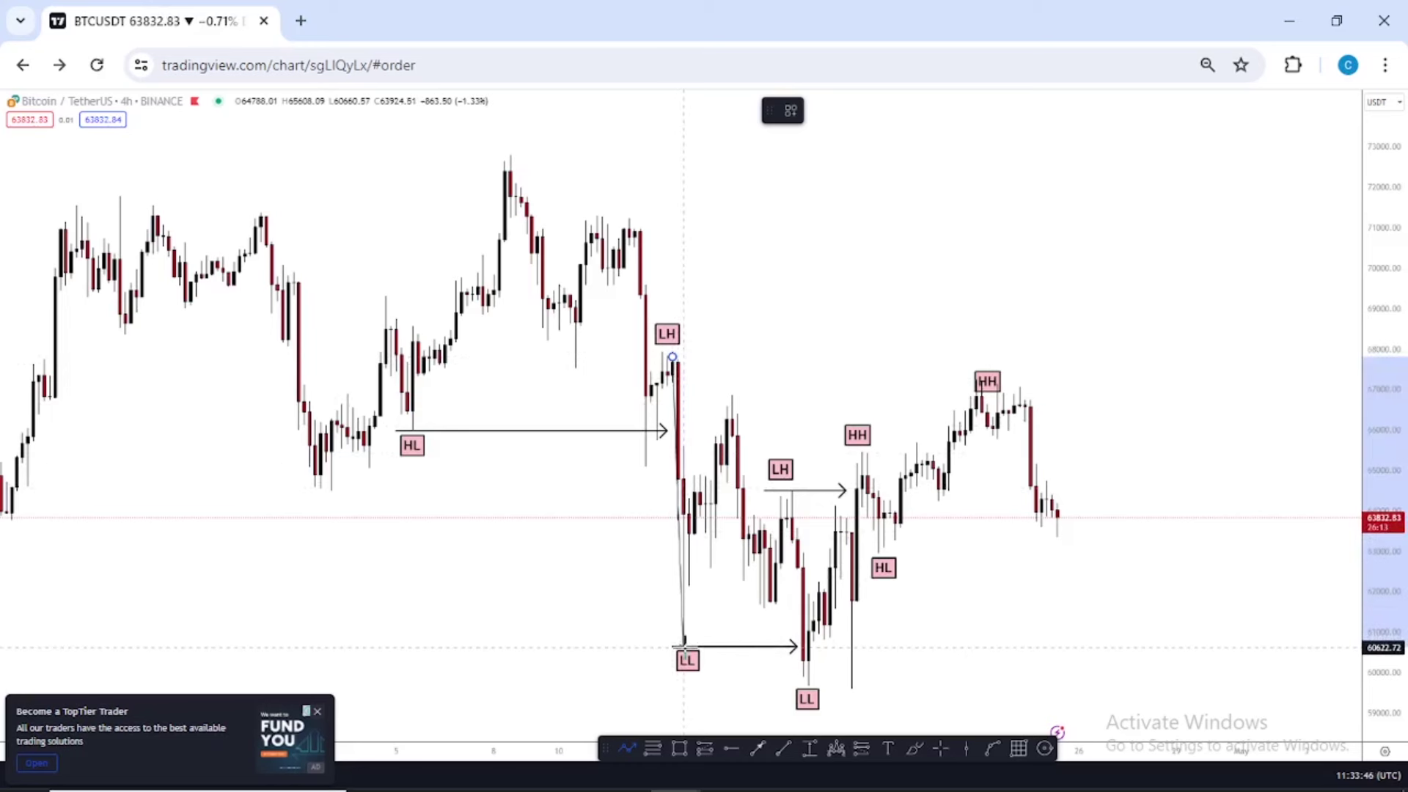
{"action": "left_click", "coordinate": [684, 647]}
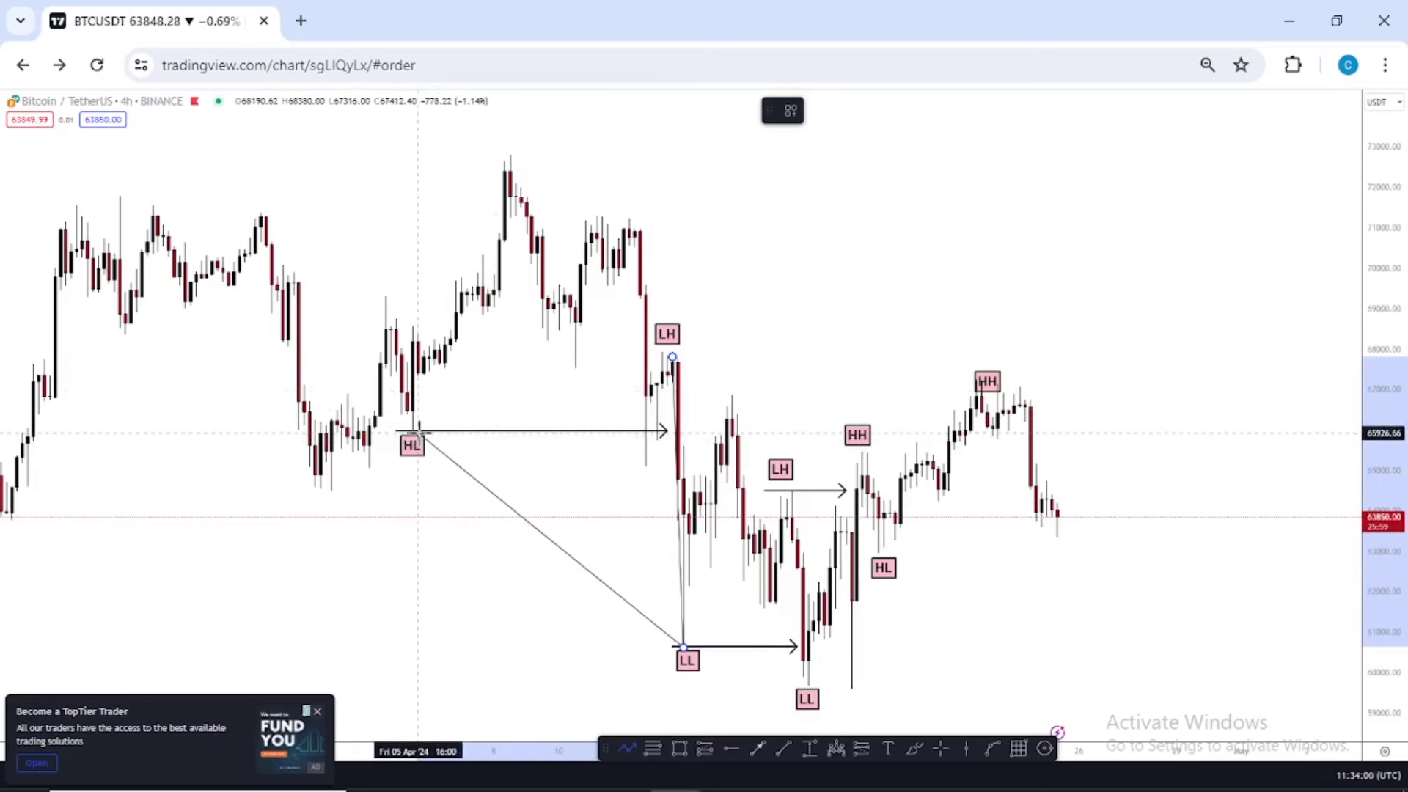
{"action": "key", "text": "Escape"}
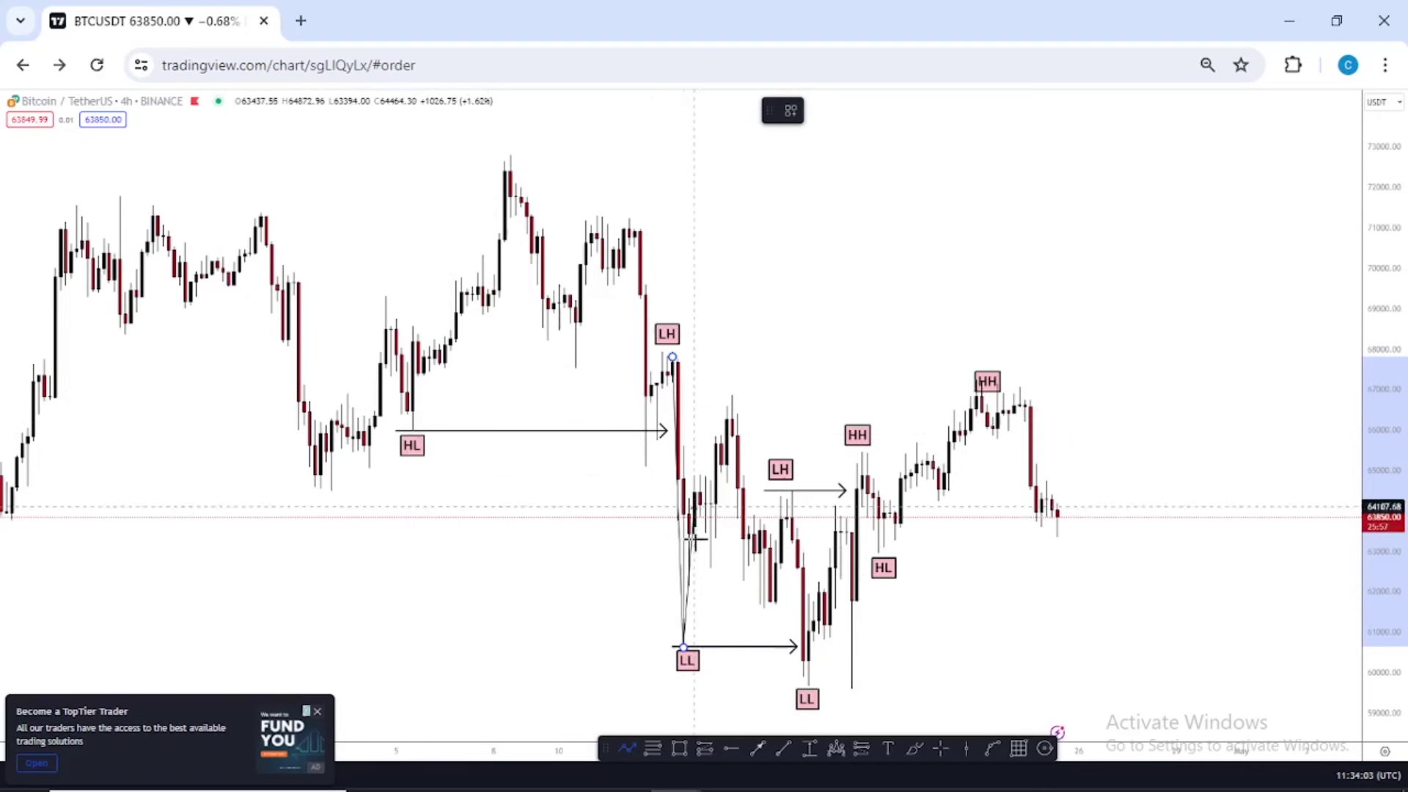
{"action": "left_click", "coordinate": [682, 646]}
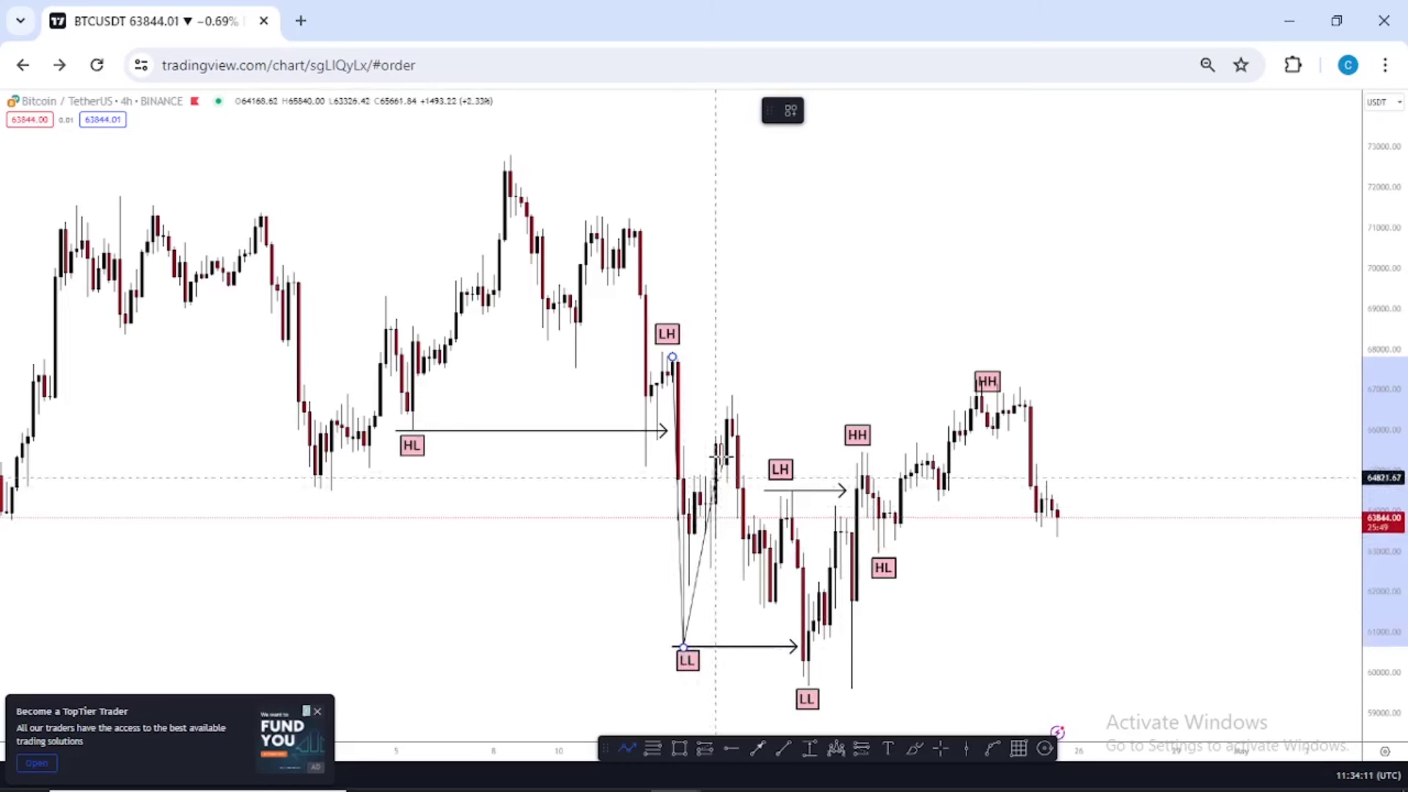
{"action": "left_click", "coordinate": [731, 398]}
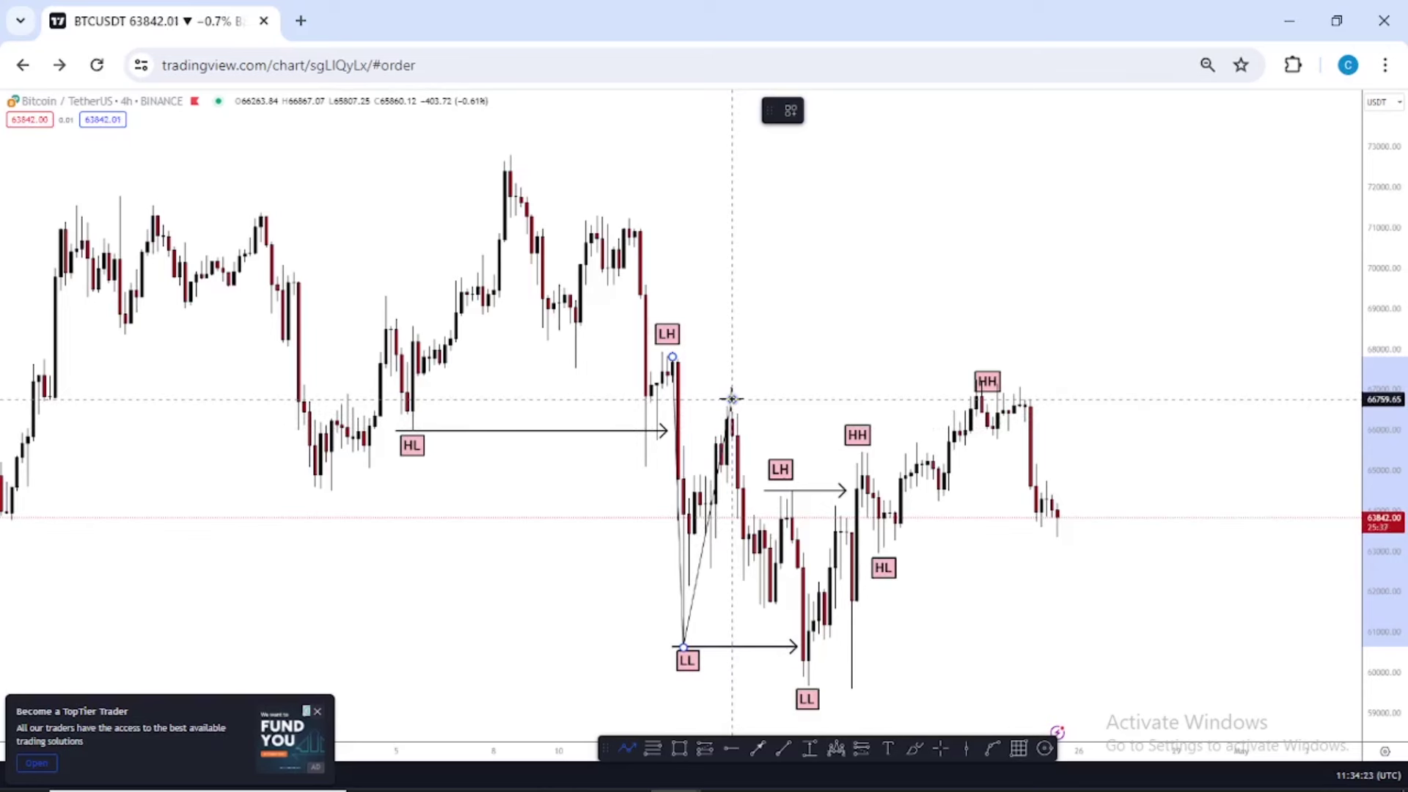
{"action": "left_click", "coordinate": [731, 399]}
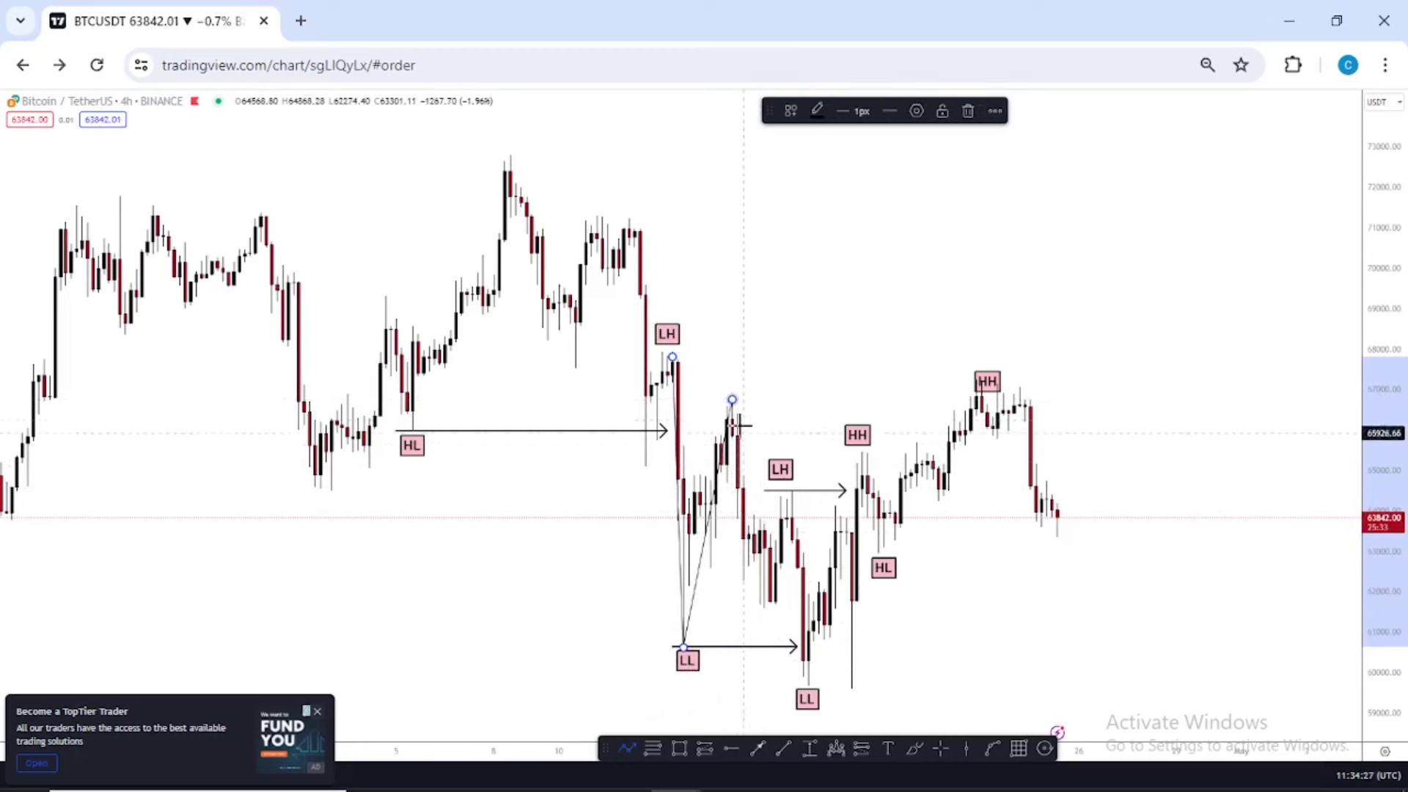
Draw a path from the 66,760 swing high through the low near 61,590, the second LH, the lowest LL and the HH, ending at the HL
{"action": "left_click", "coordinate": [732, 399]}
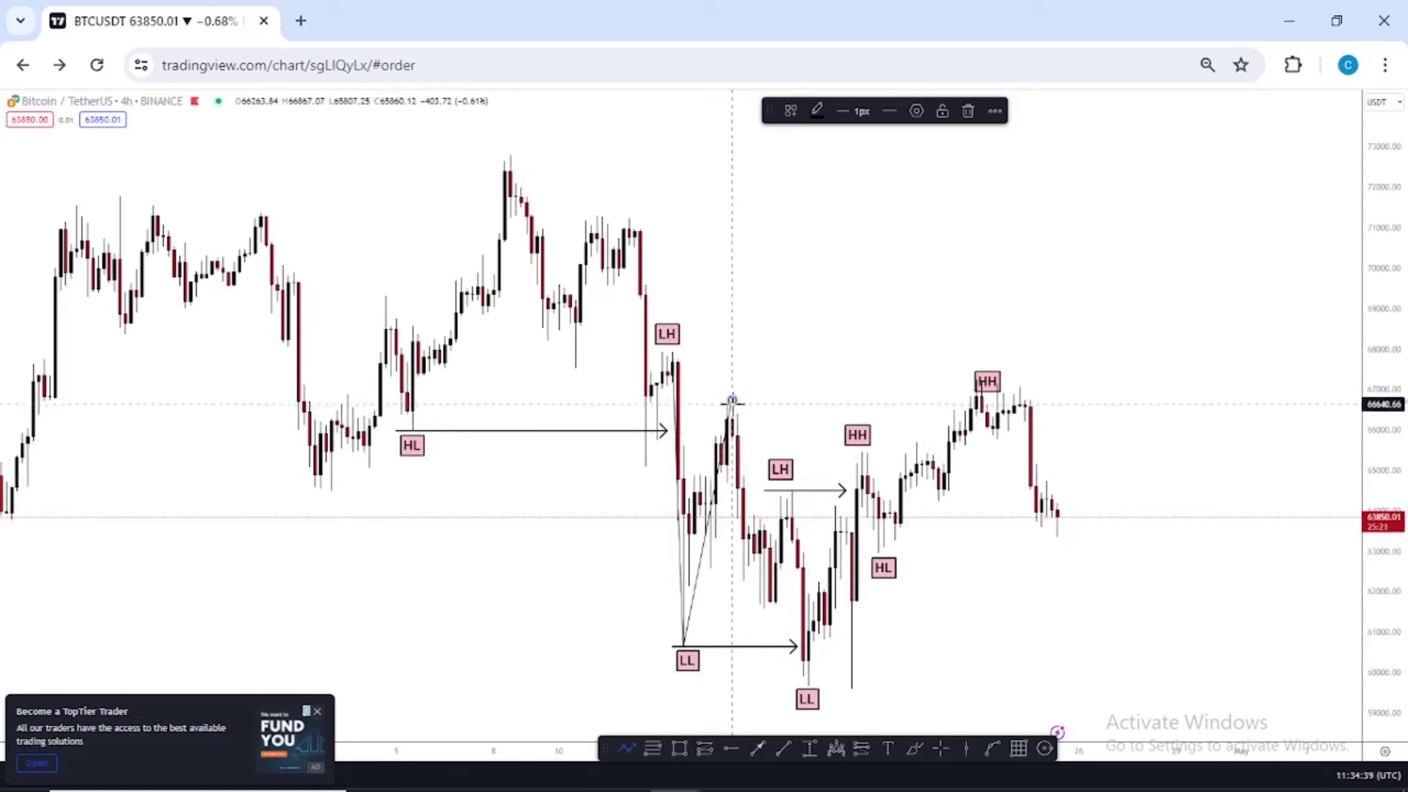
{"action": "left_click_drag", "start_coordinate": [732, 402], "coordinate": [769, 607]}
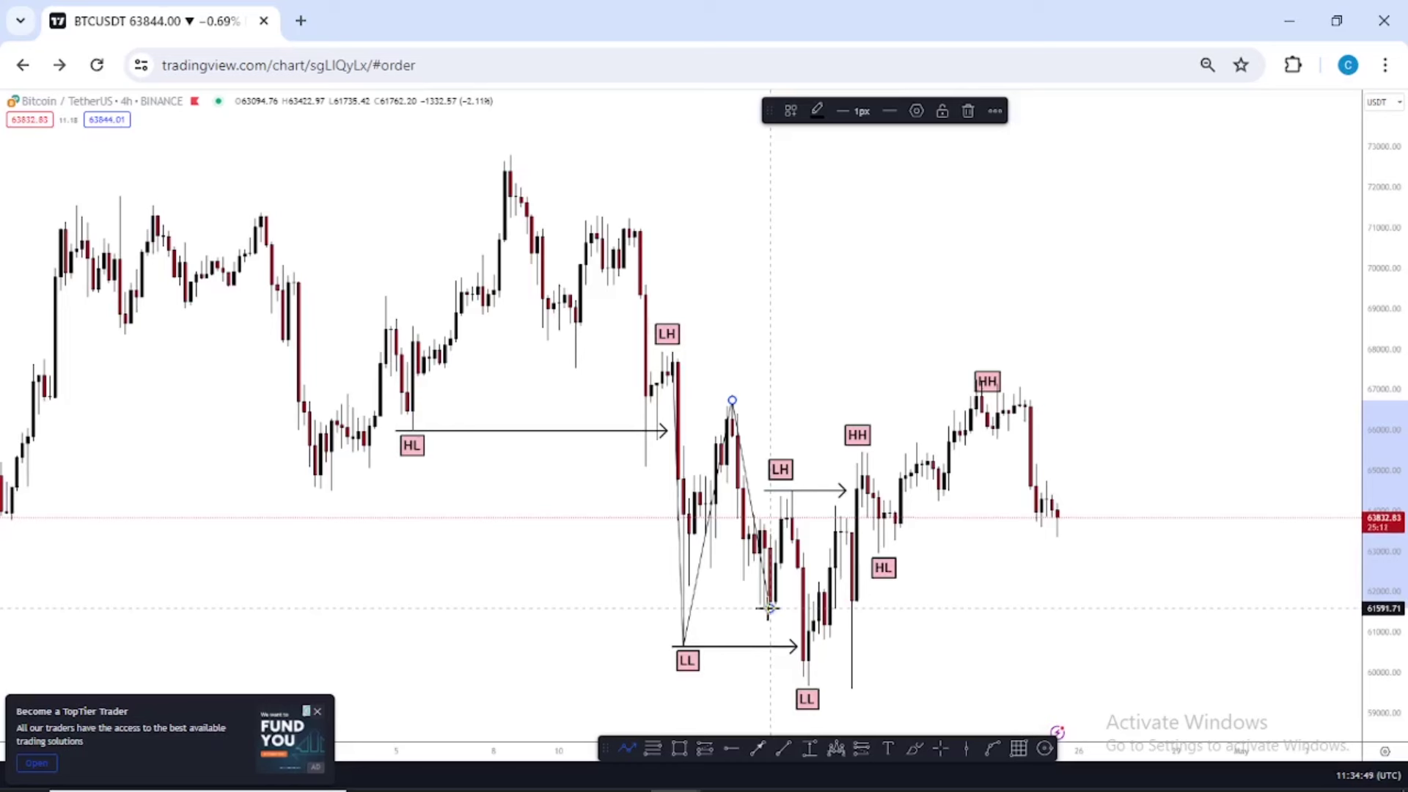
{"action": "left_click", "coordinate": [768, 608]}
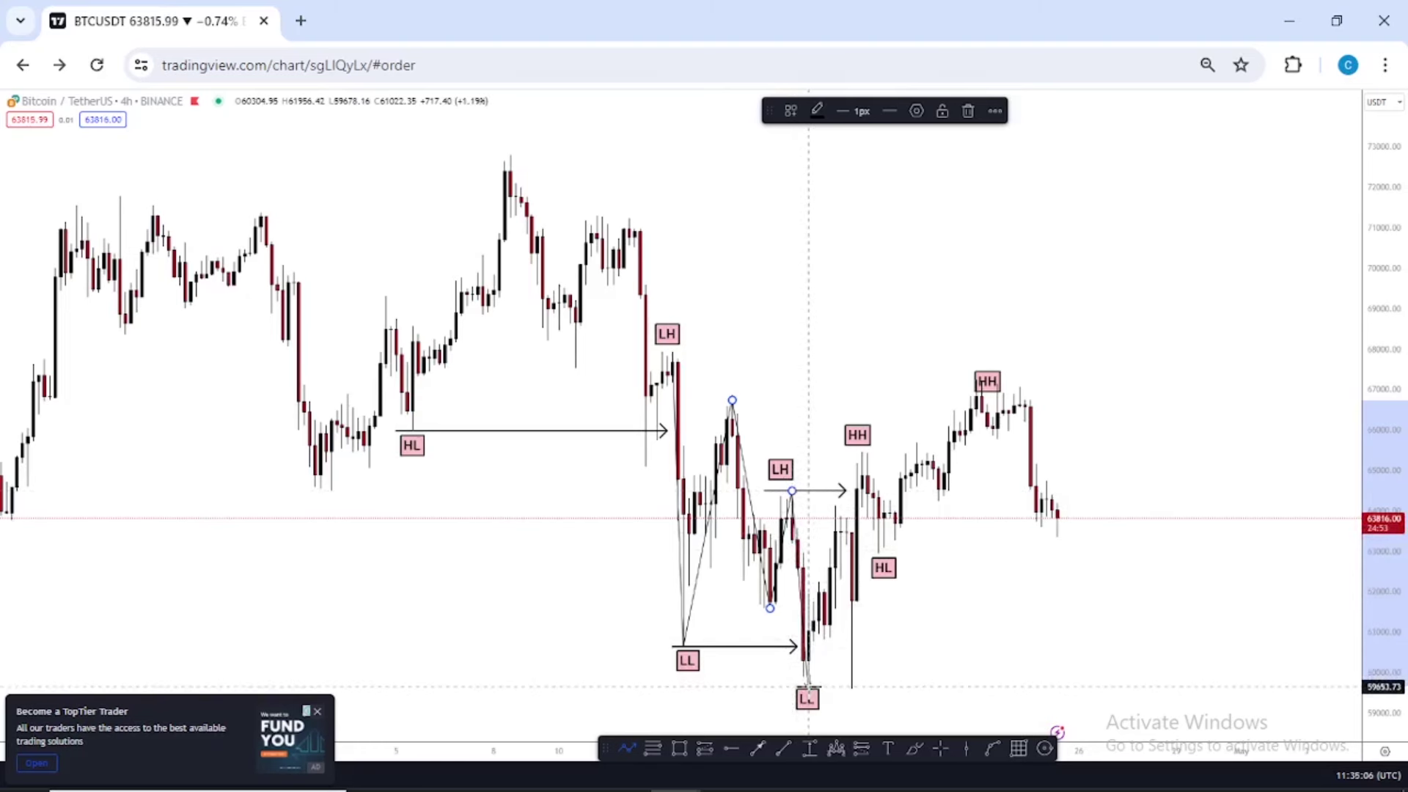
{"action": "left_click", "coordinate": [807, 687]}
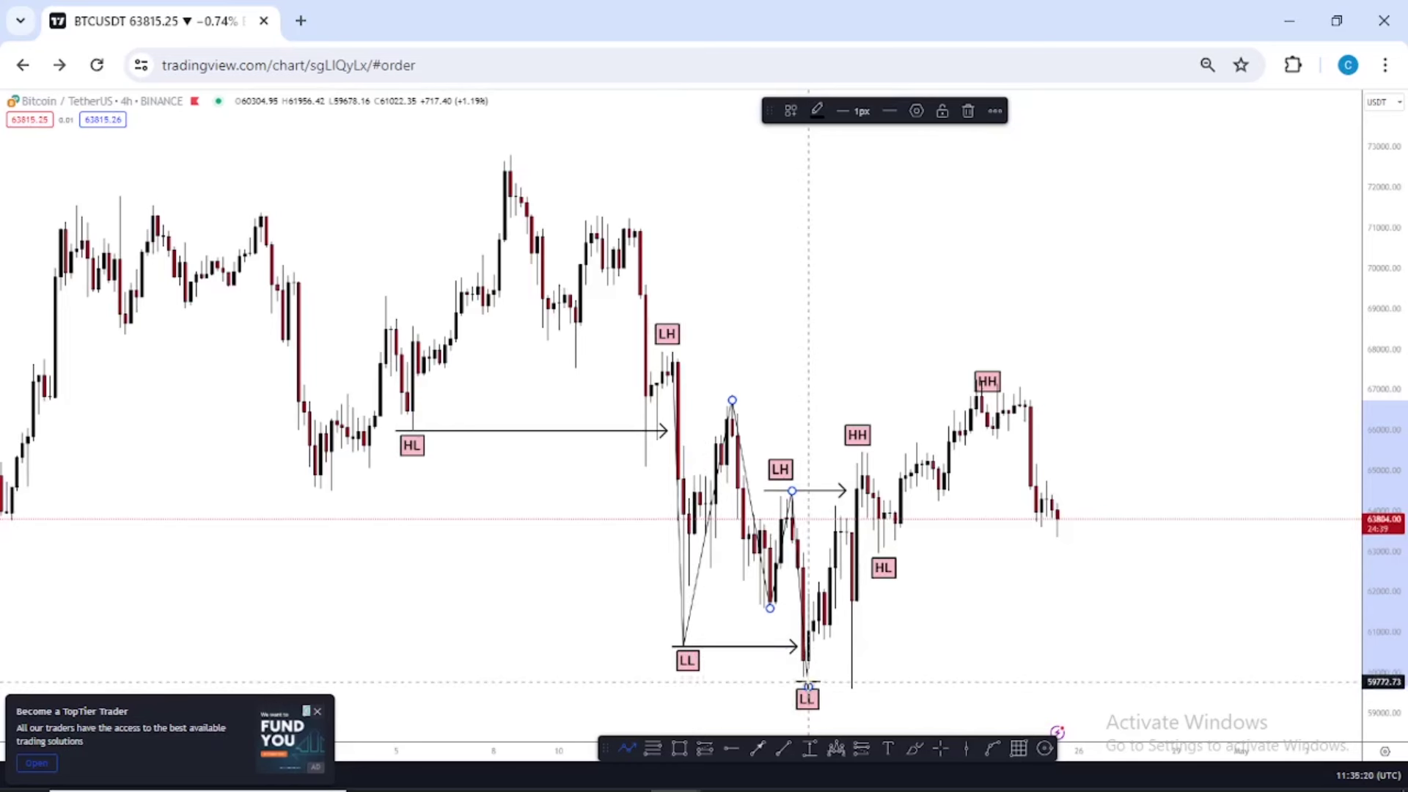
{"action": "left_click", "coordinate": [807, 682]}
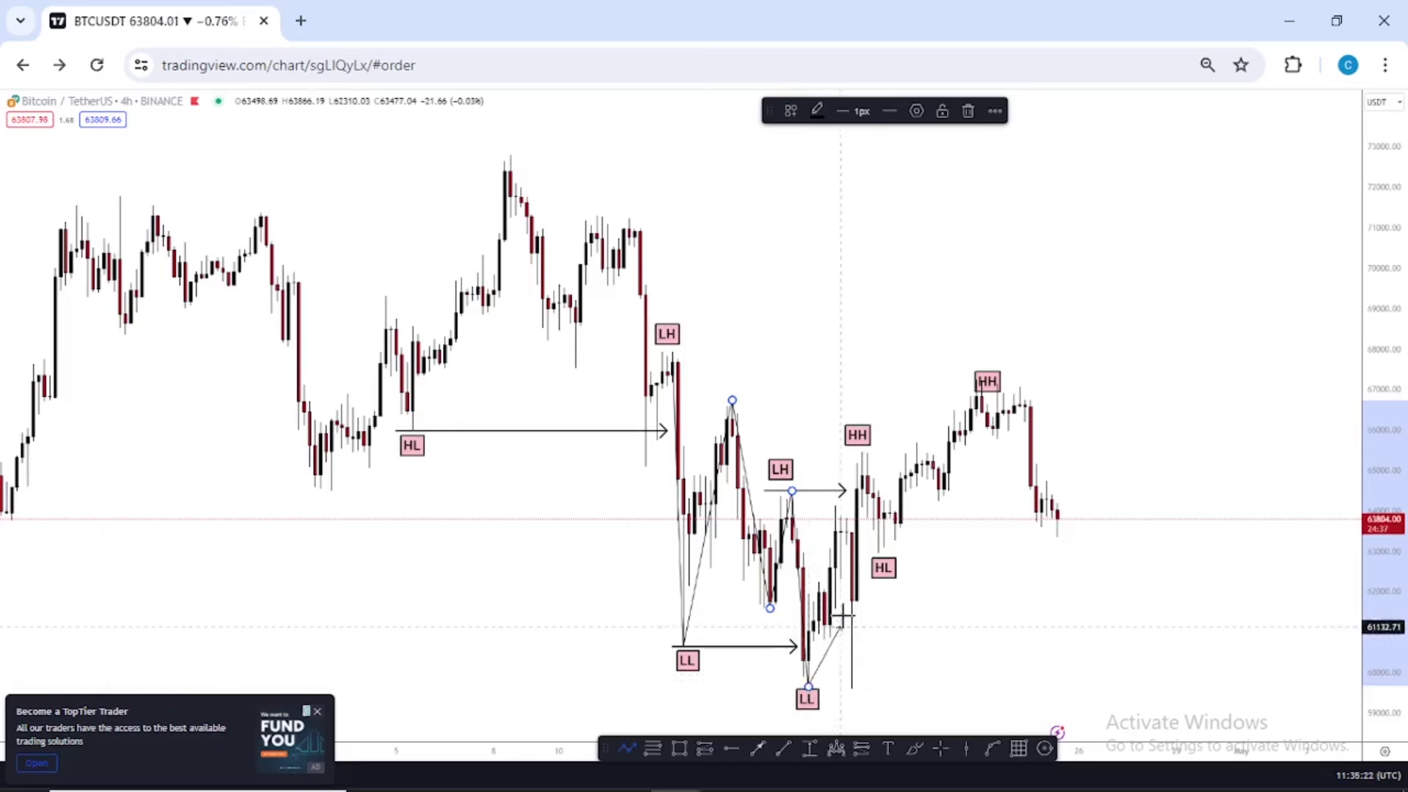
{"action": "left_click", "coordinate": [866, 448]}
{"action": "double_click", "coordinate": [895, 552]}
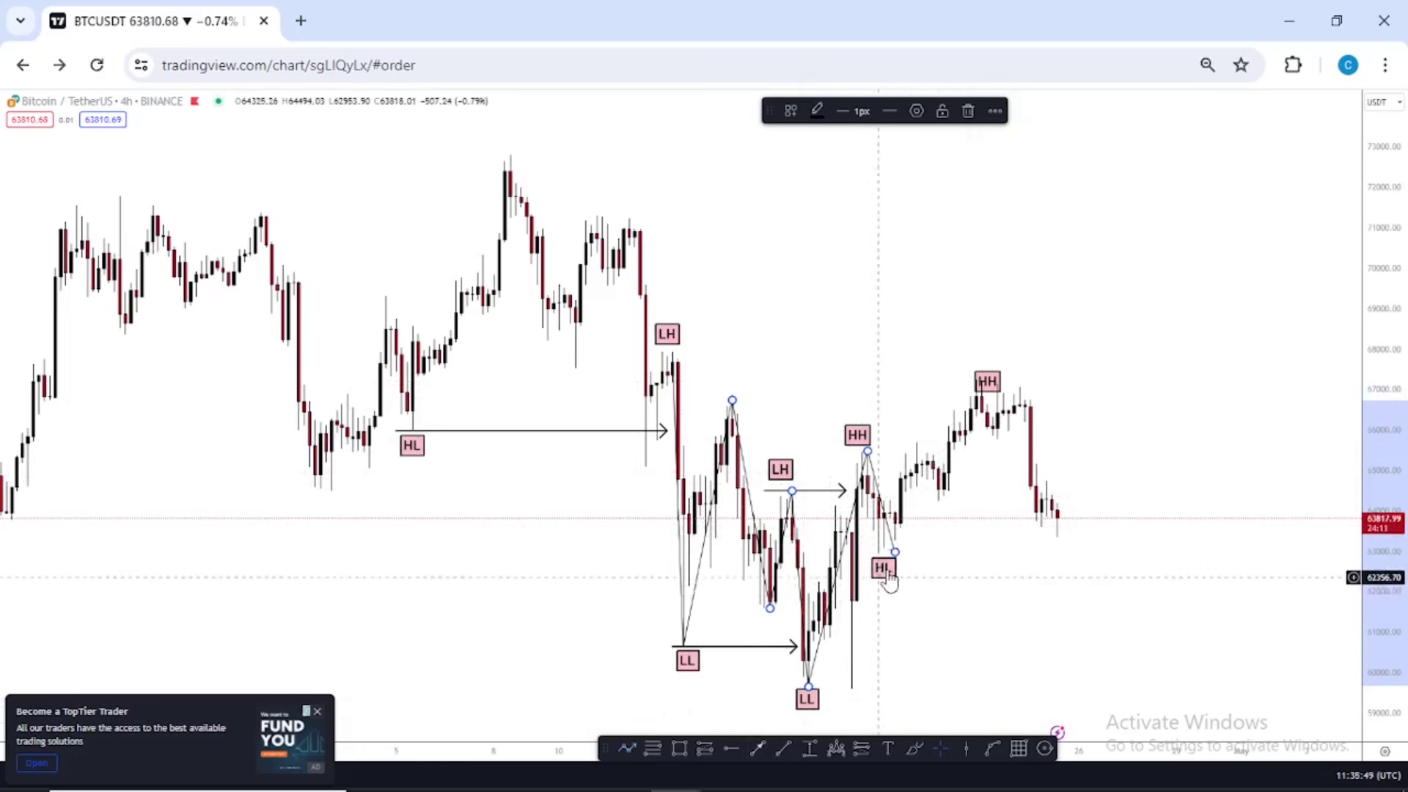
Trace the pullback from the HH at about 65,430 down to the HL beneath it with a path
{"action": "left_click", "coordinate": [629, 746]}
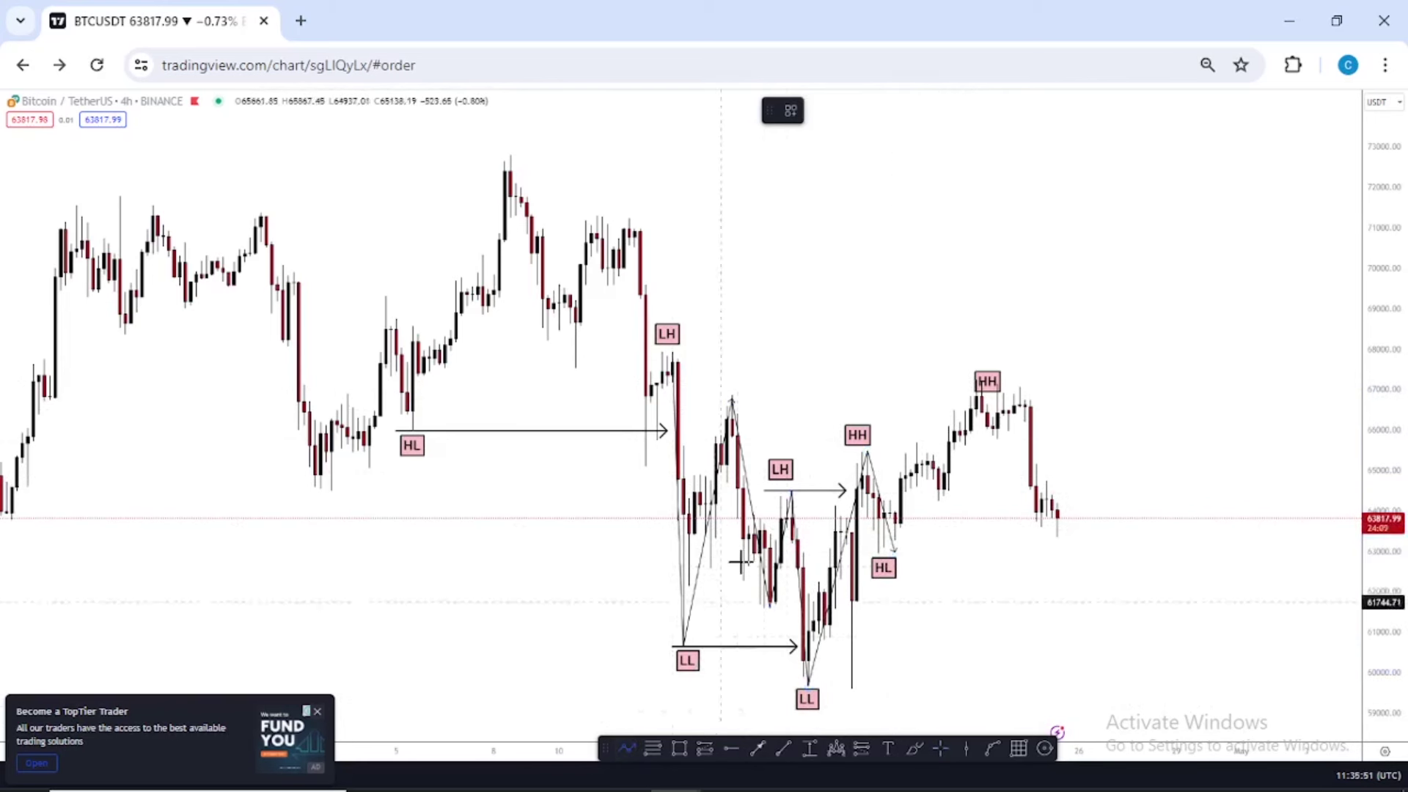
{"action": "left_click", "coordinate": [867, 452]}
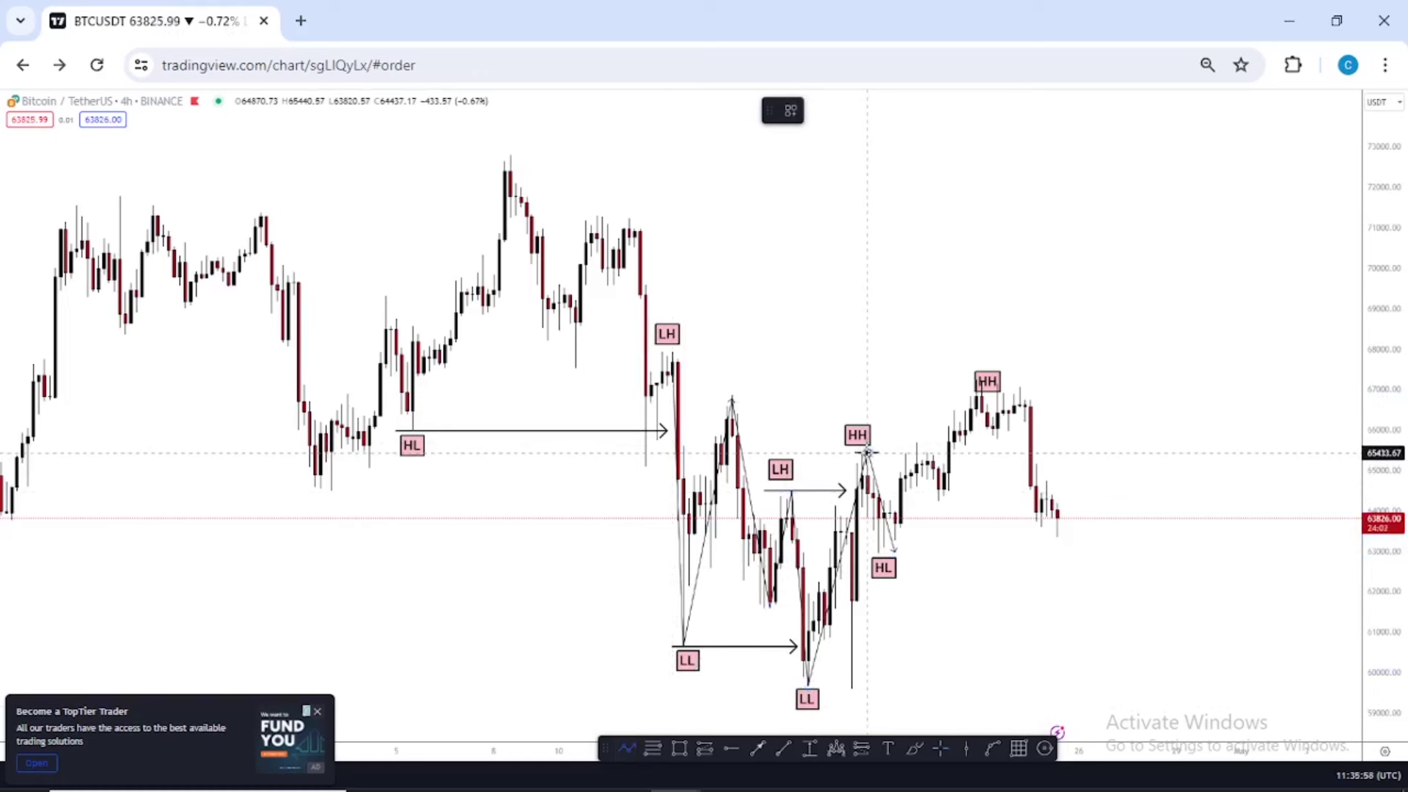
{"action": "left_click", "coordinate": [894, 547]}
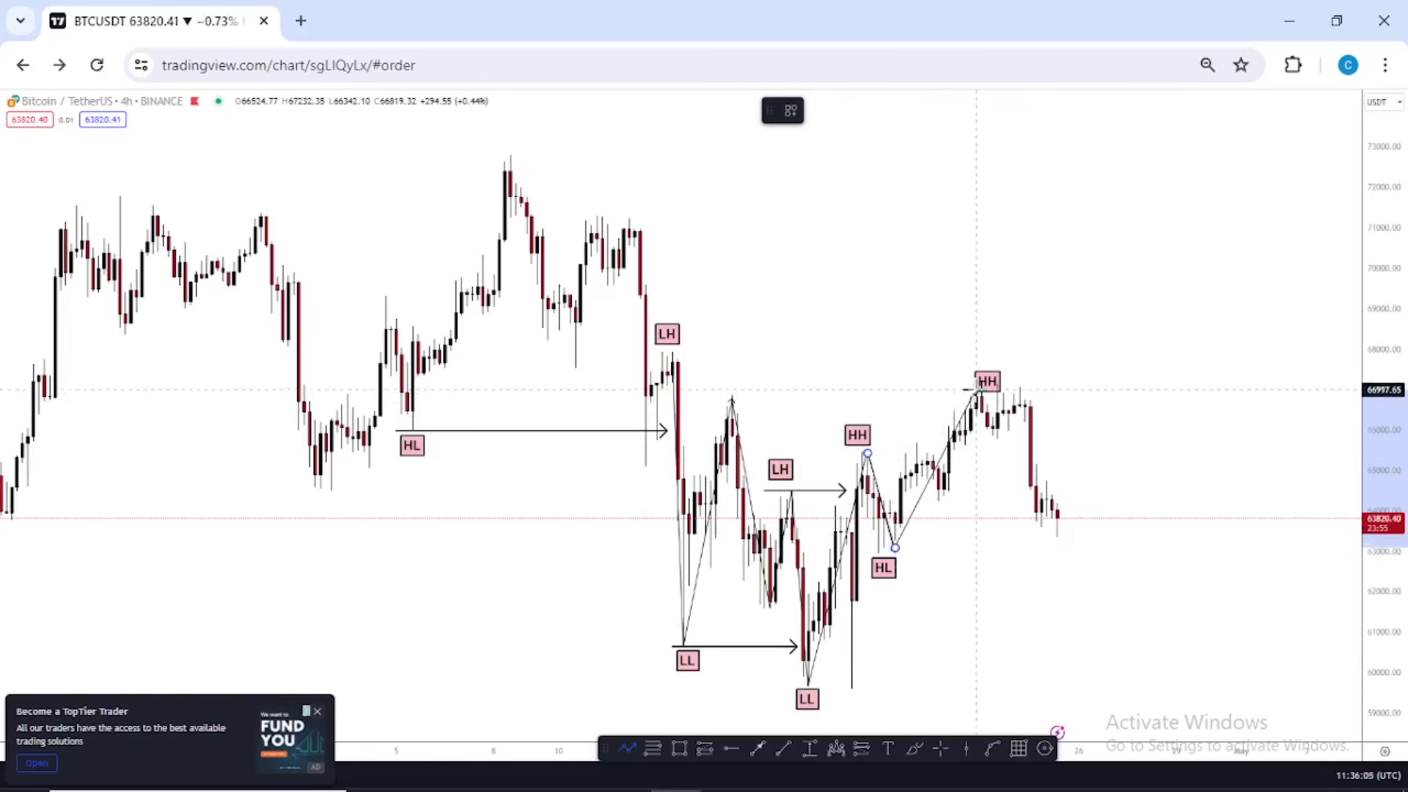
{"action": "key", "text": "Escape"}
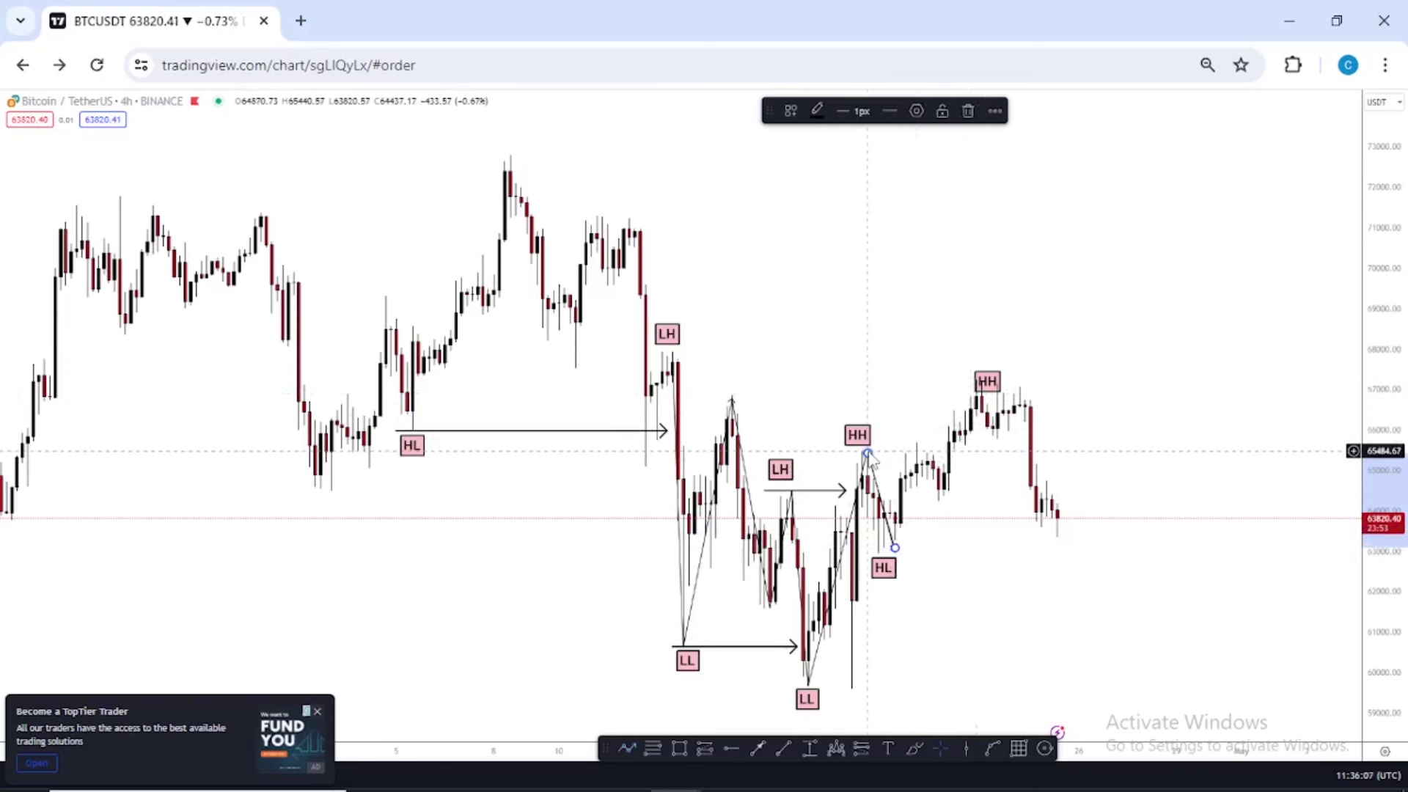
{"action": "left_click", "coordinate": [842, 394]}
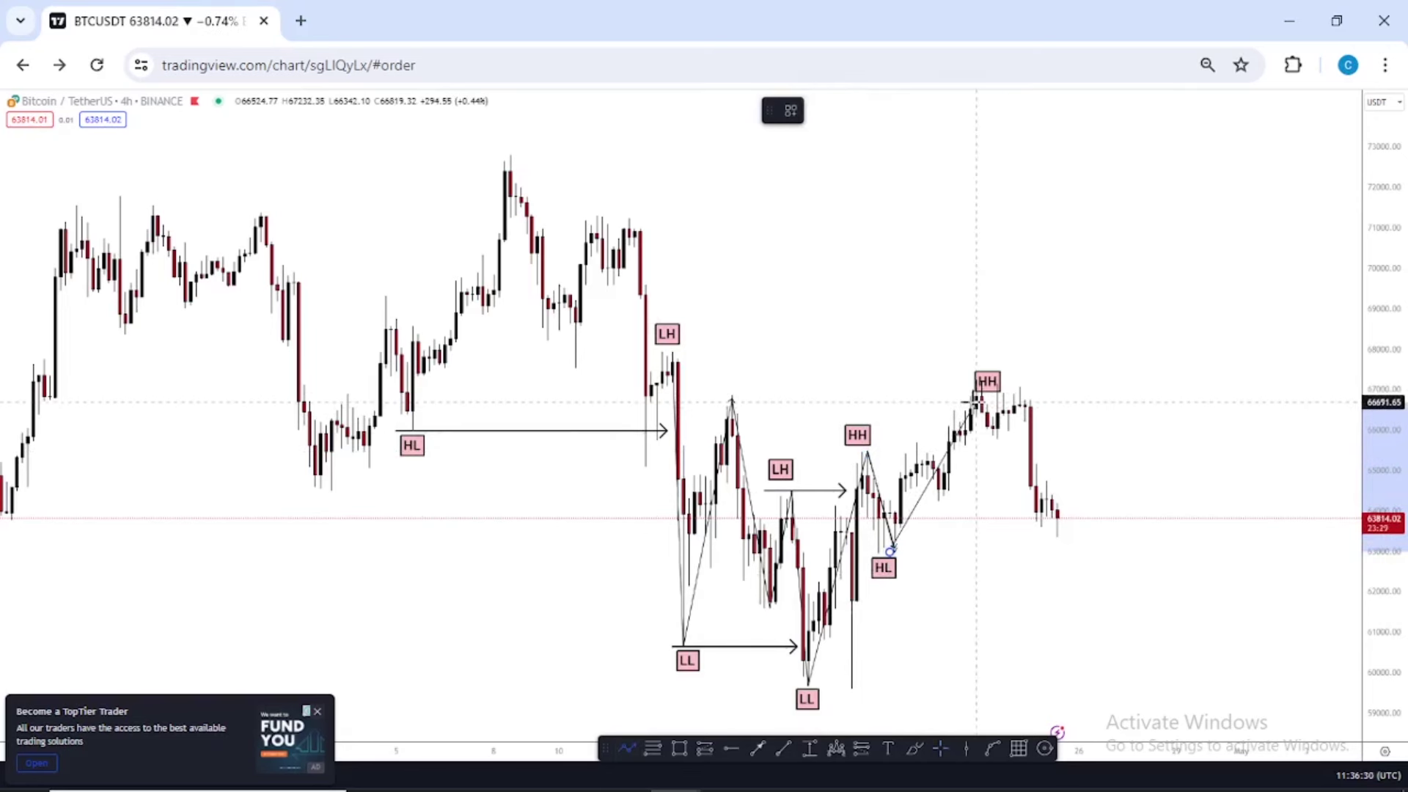
{"action": "left_click", "coordinate": [890, 548]}
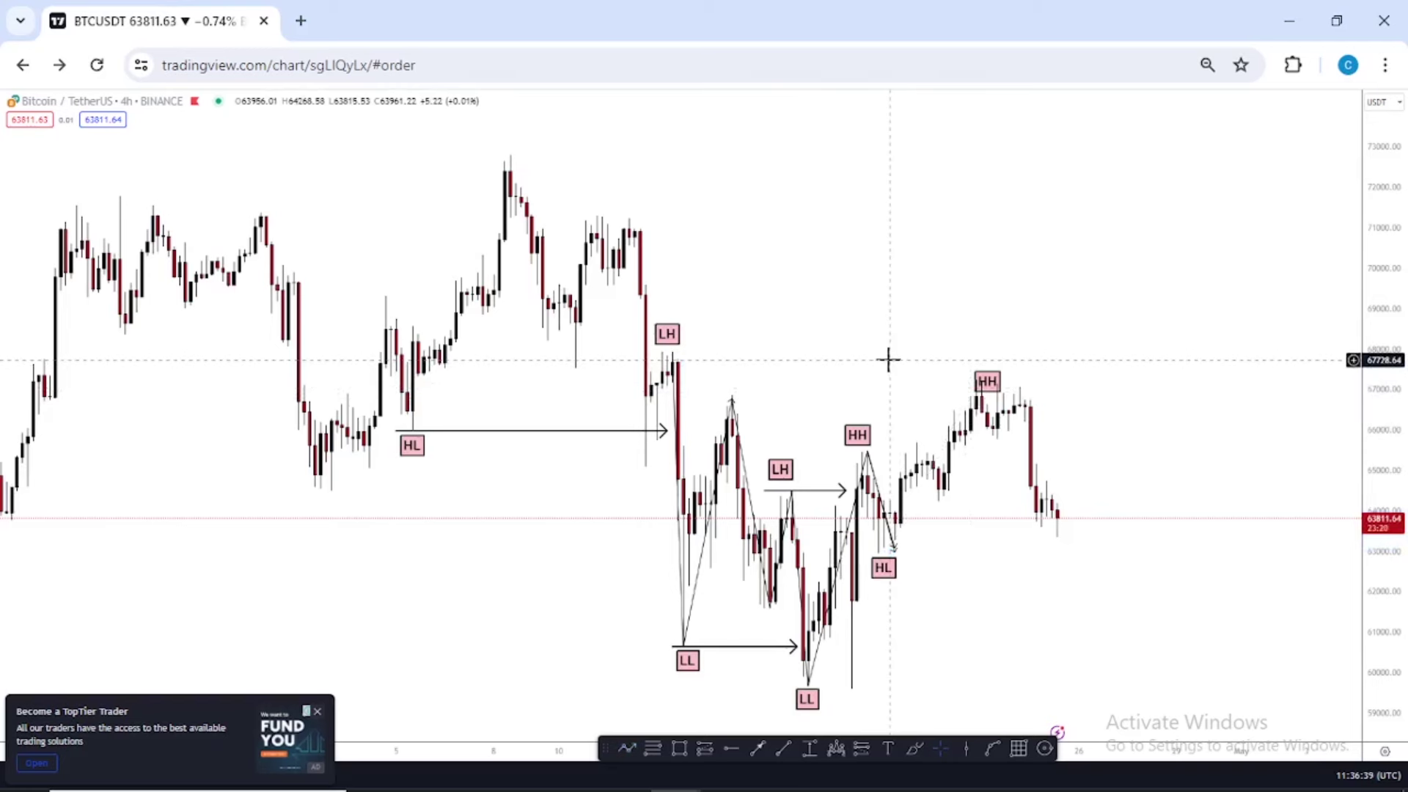
Switch the chart to the 1h timeframe and draw a rectangle zone through the HL area from about 63,730 to 63,360
{"action": "type", "text": "1h"}
{"action": "key", "text": "Return"}
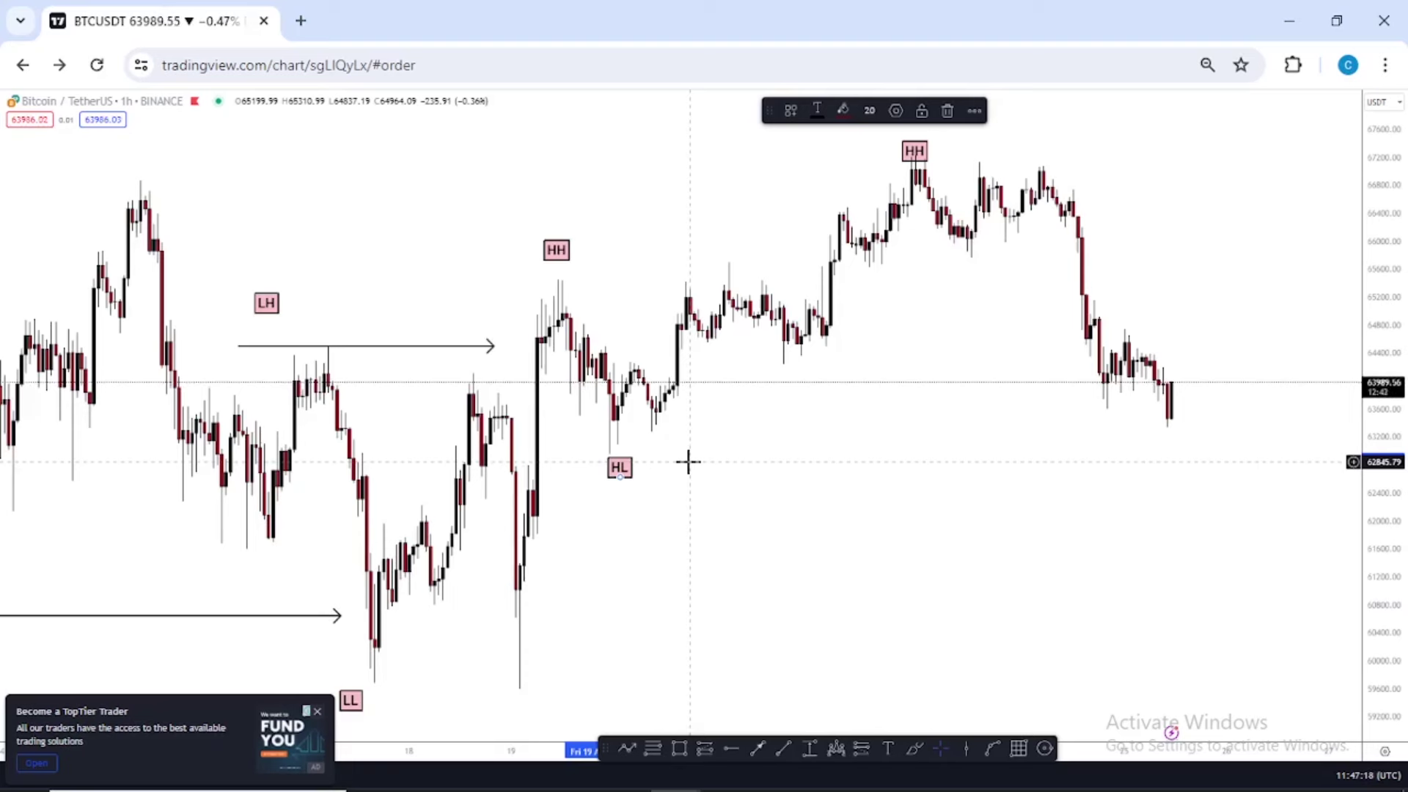
{"action": "left_click", "coordinate": [680, 748]}
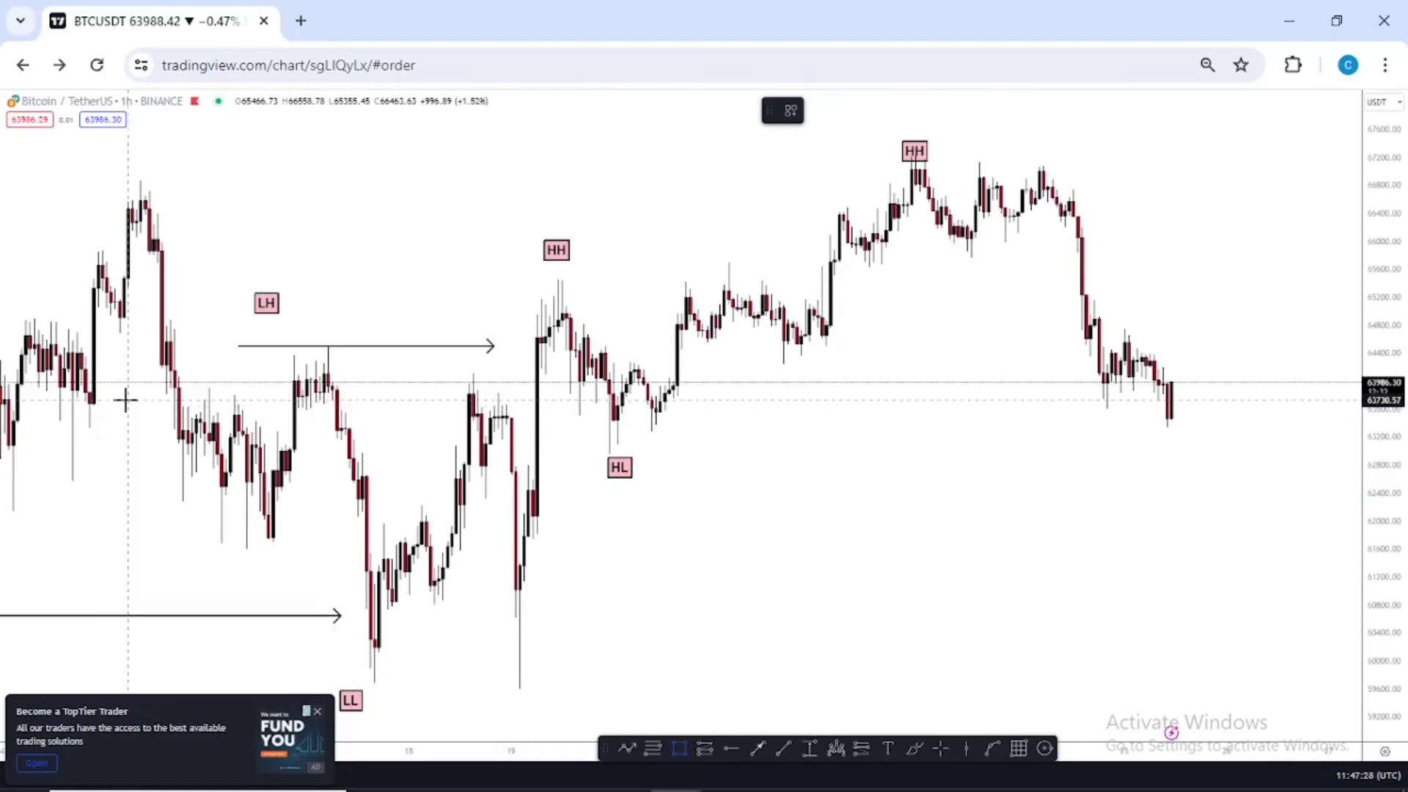
{"action": "left_click_drag", "start_coordinate": [126, 399], "coordinate": [843, 426]}
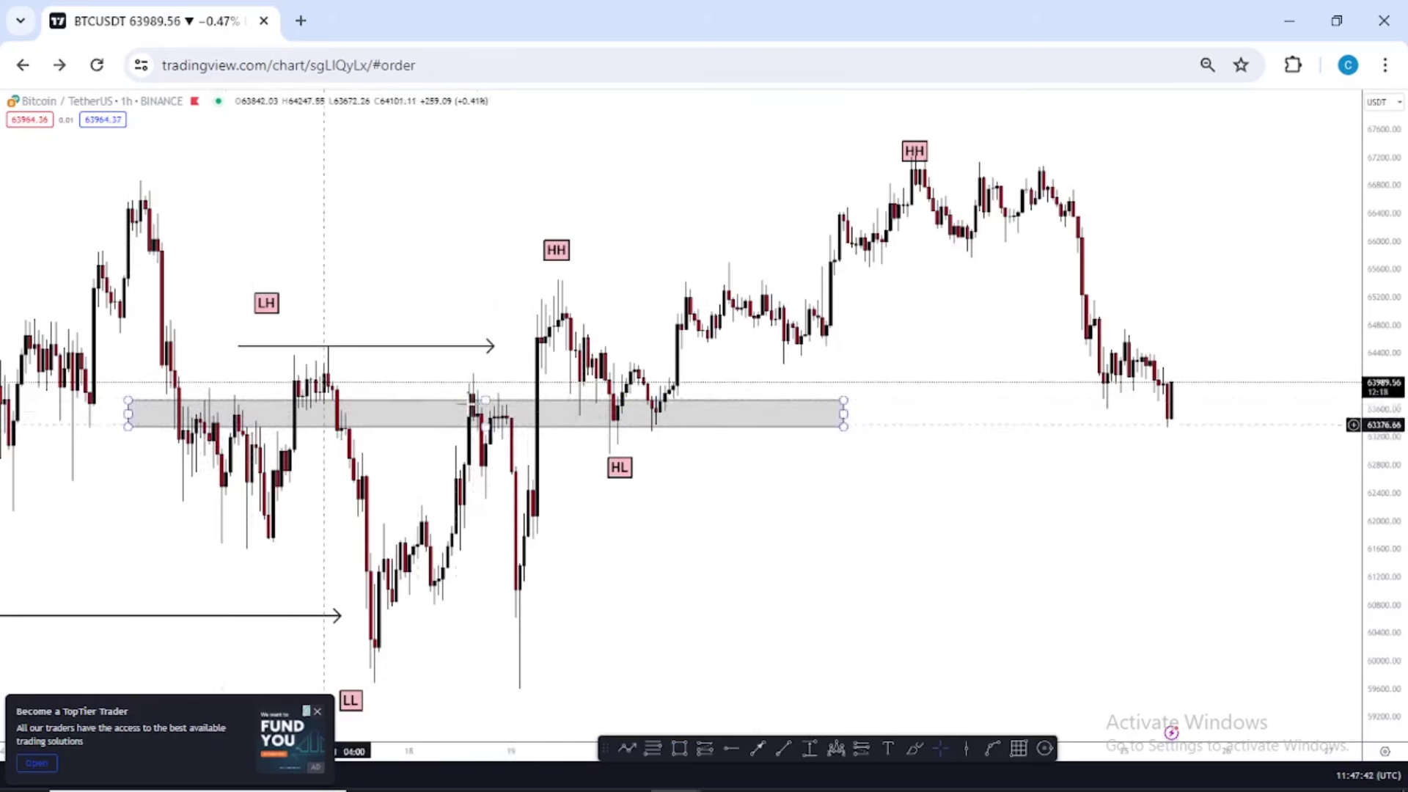
{"action": "left_click", "coordinate": [606, 406]}
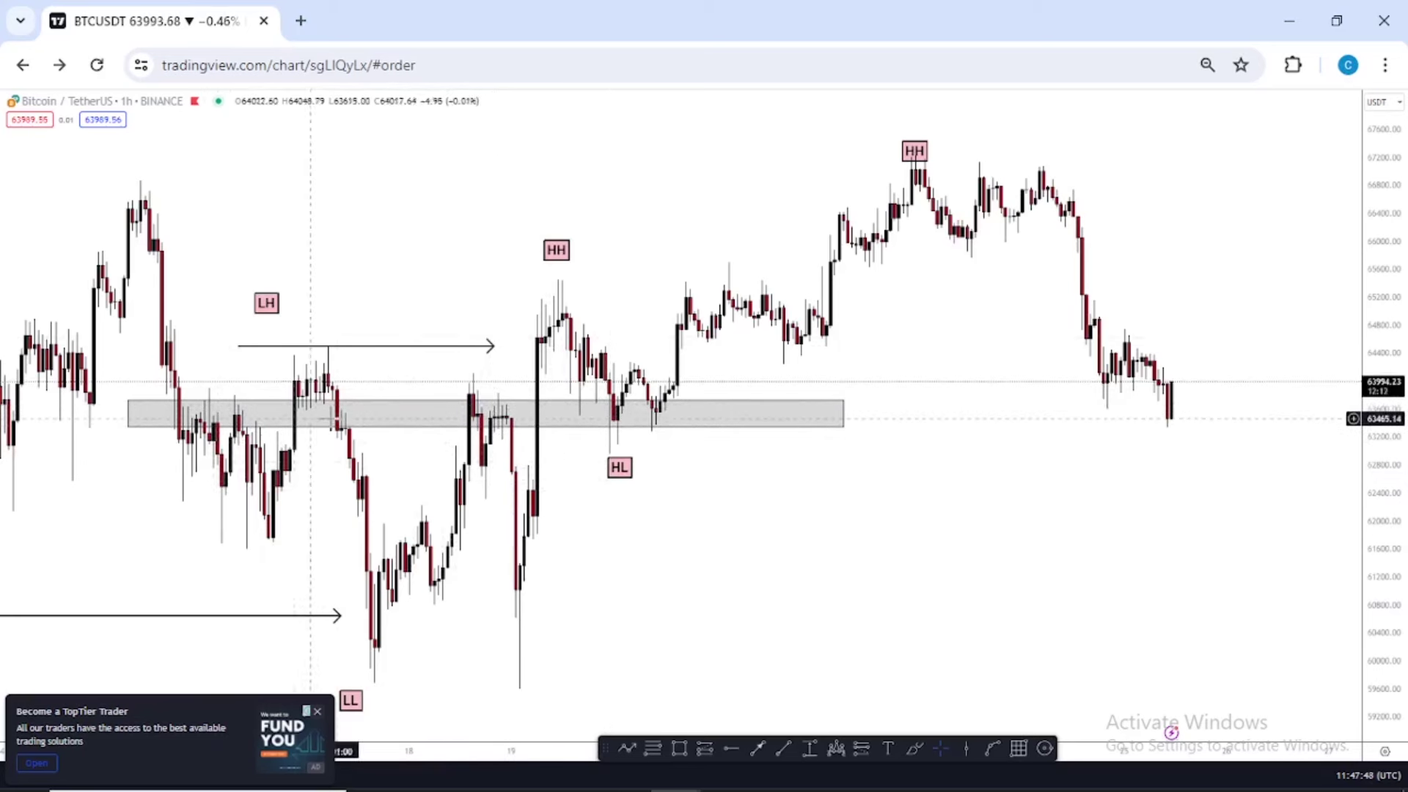
{"action": "left_click", "coordinate": [579, 431]}
Trace the rally from the 19 April low up to the first HH with a path and delete that drawing
{"action": "left_click", "coordinate": [626, 747]}
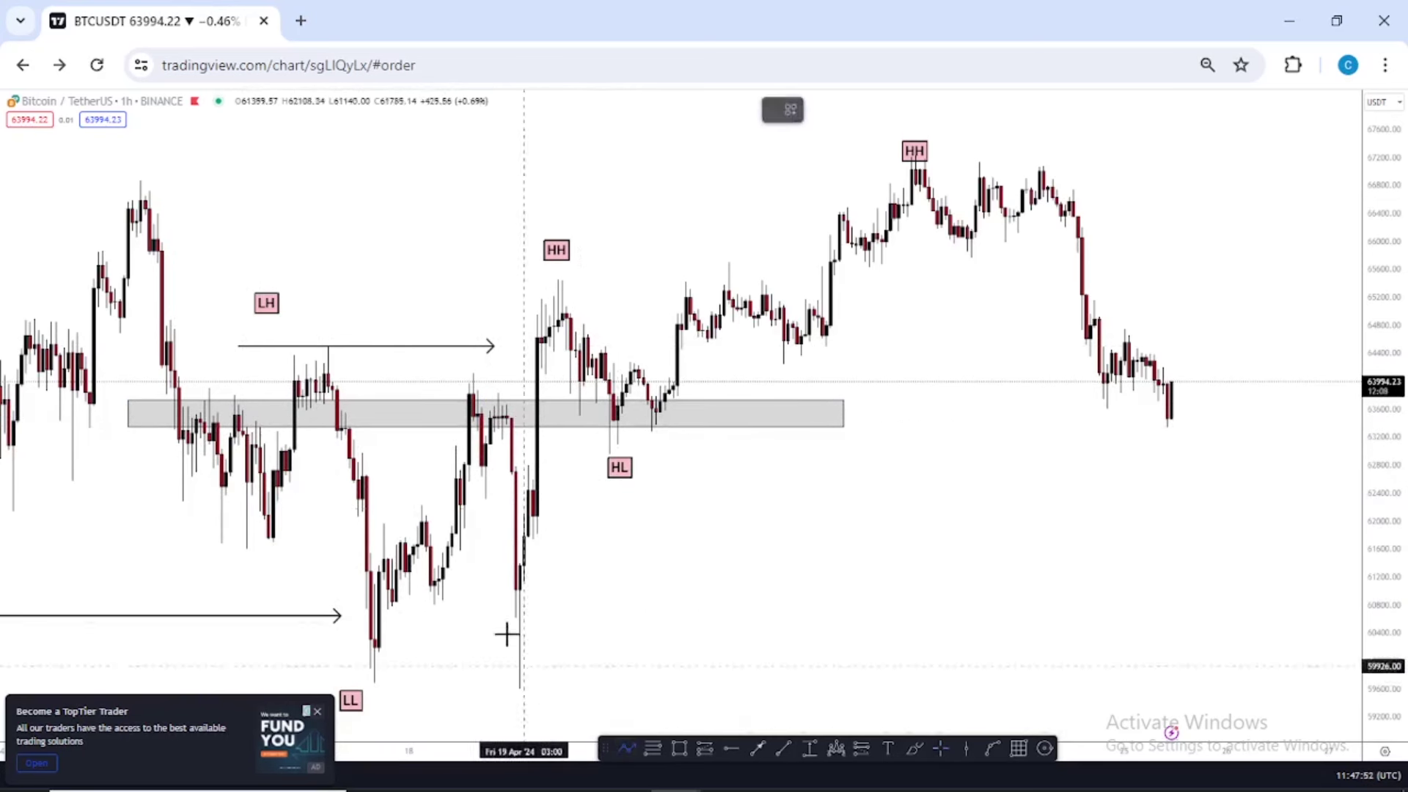
{"action": "left_click", "coordinate": [515, 601]}
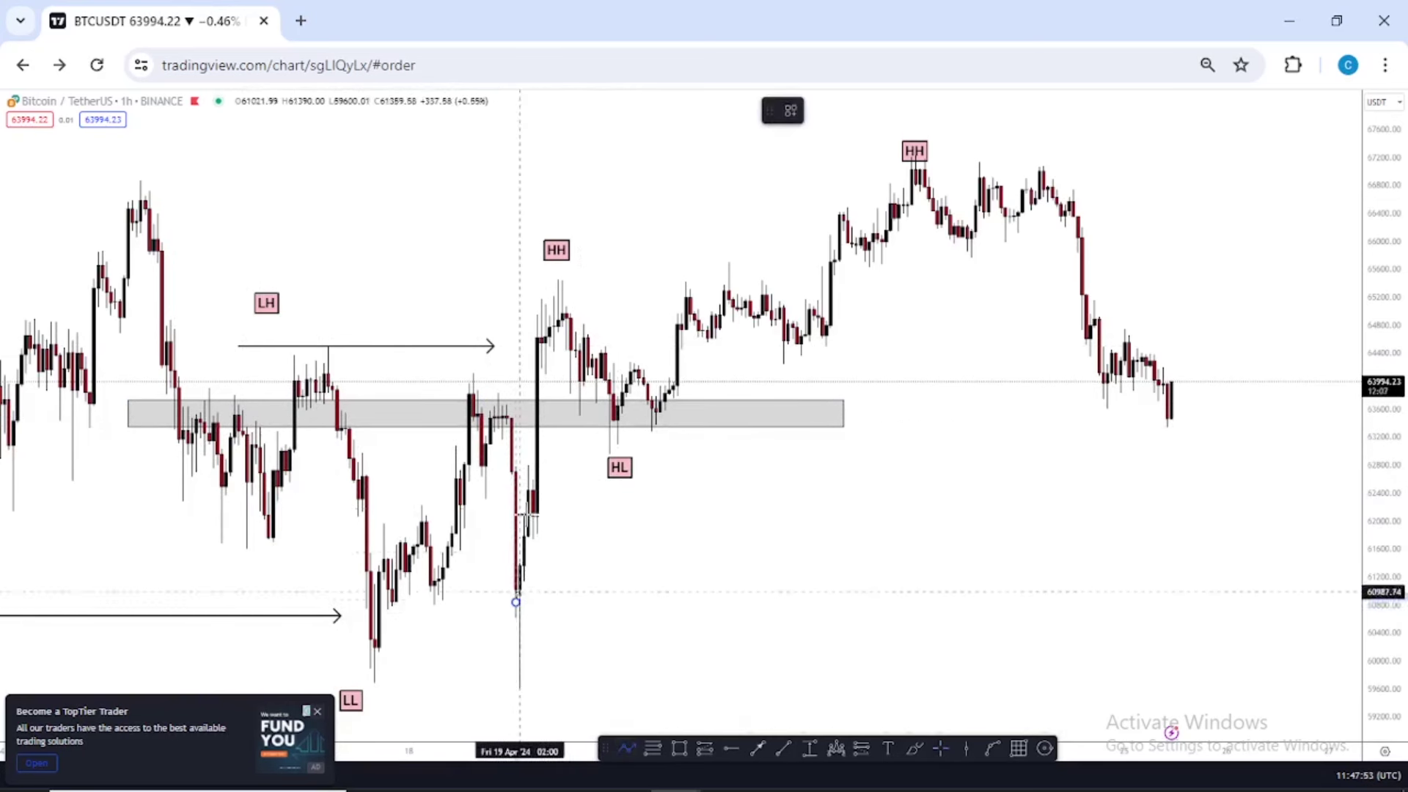
{"action": "left_click", "coordinate": [554, 280]}
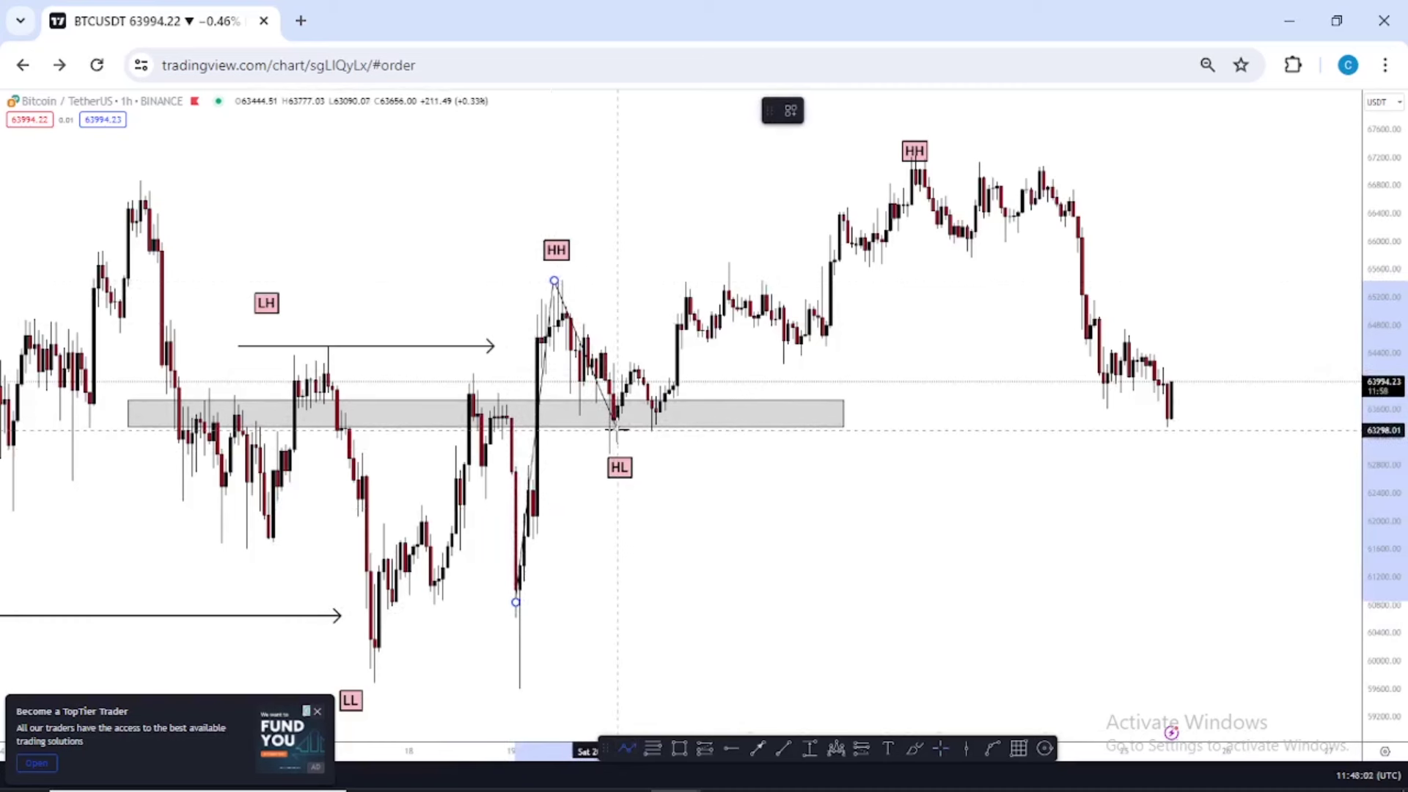
{"action": "double_click", "coordinate": [617, 430]}
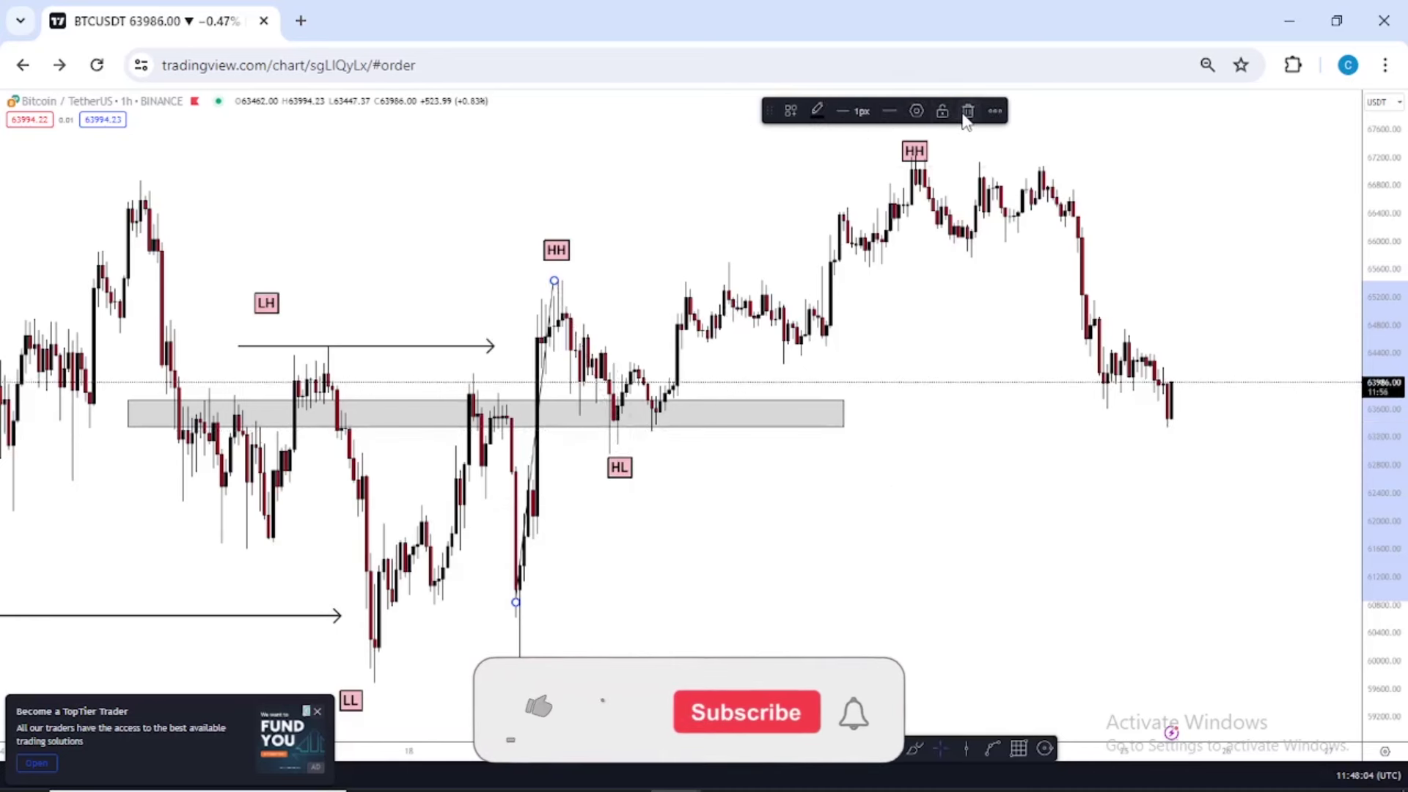
{"action": "key", "text": "Delete"}
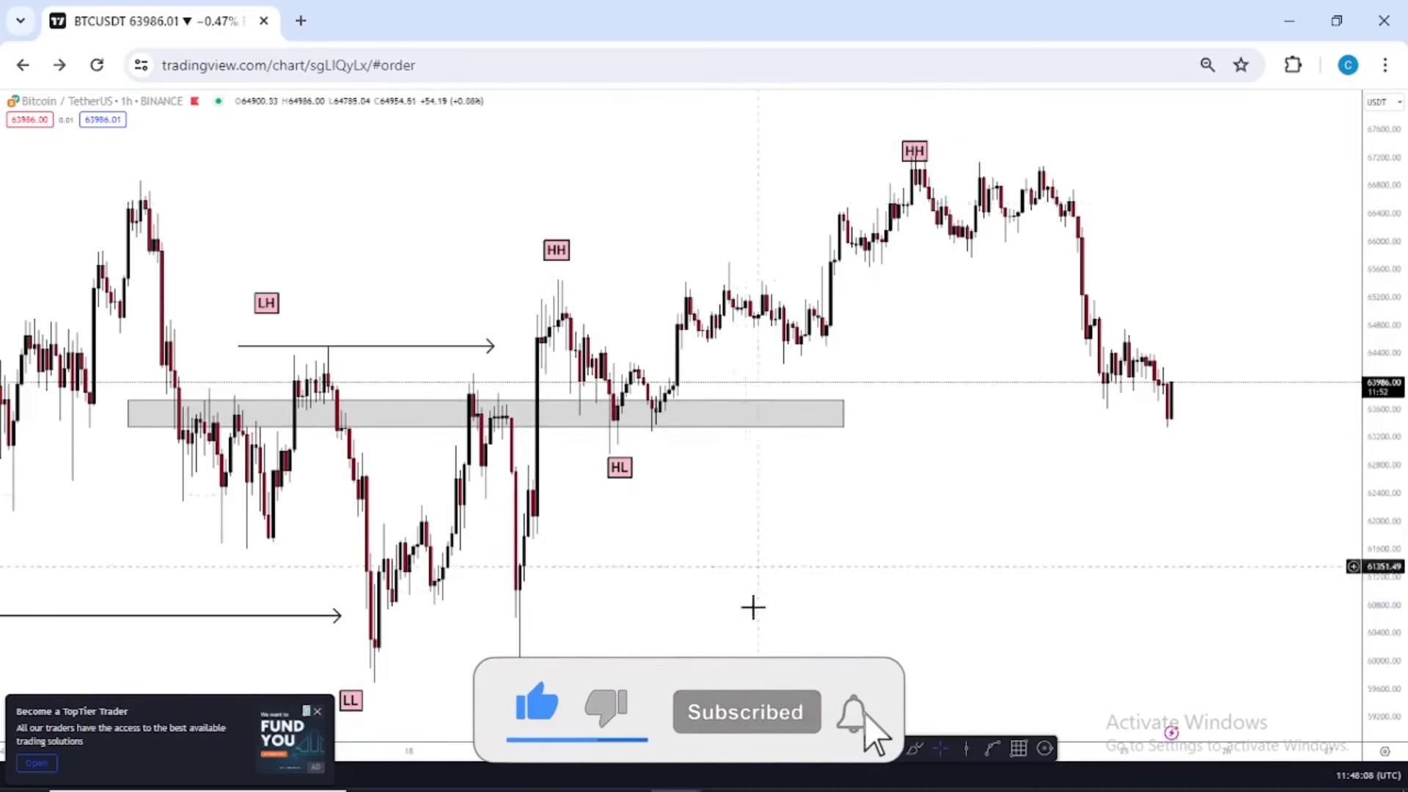
Trace the rally to the first HH and the pullback into the zone at the HL with a path, and delete it
{"action": "left_click", "coordinate": [516, 607]}
{"action": "left_click", "coordinate": [561, 294]}
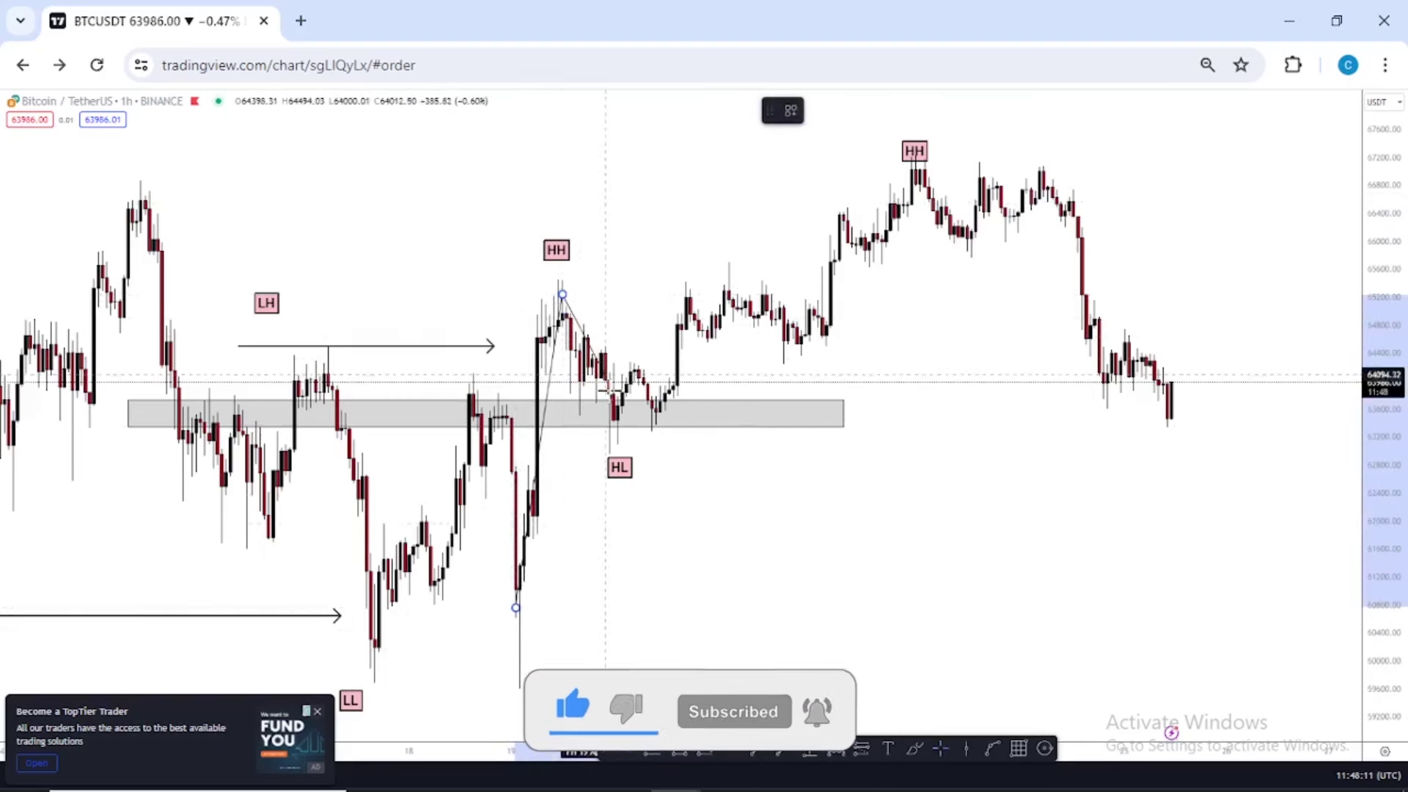
{"action": "left_click", "coordinate": [626, 427]}
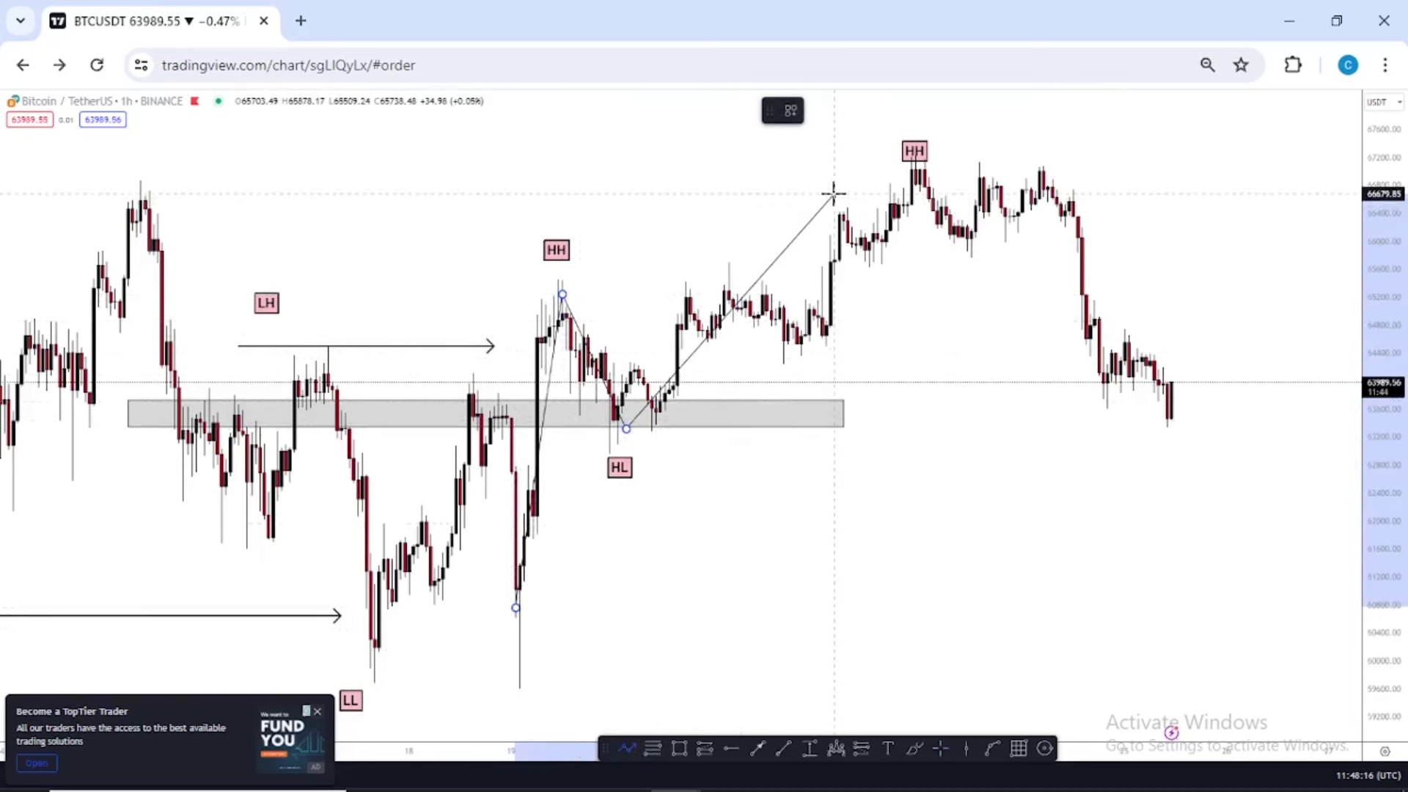
{"action": "left_click", "coordinate": [873, 147]}
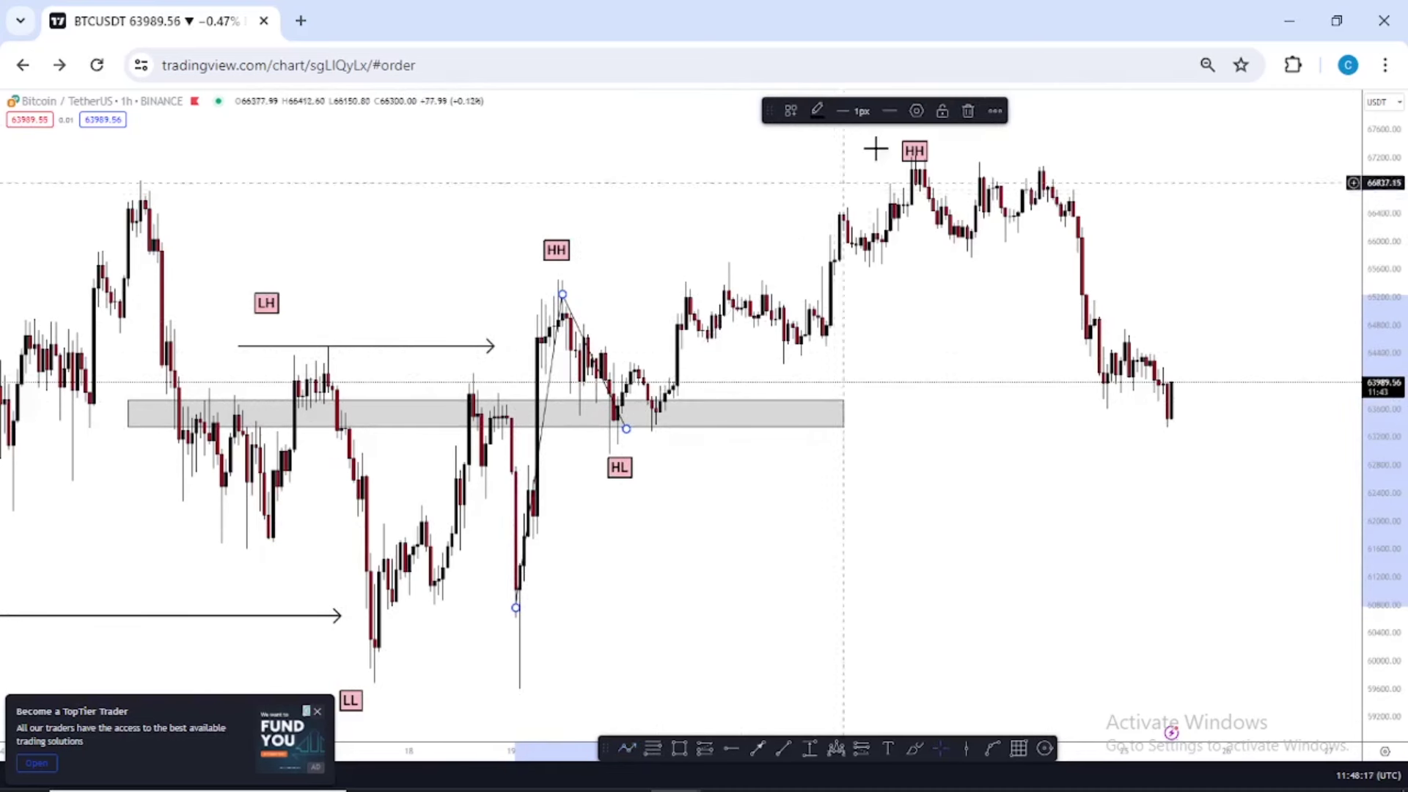
{"action": "left_click", "coordinate": [959, 111]}
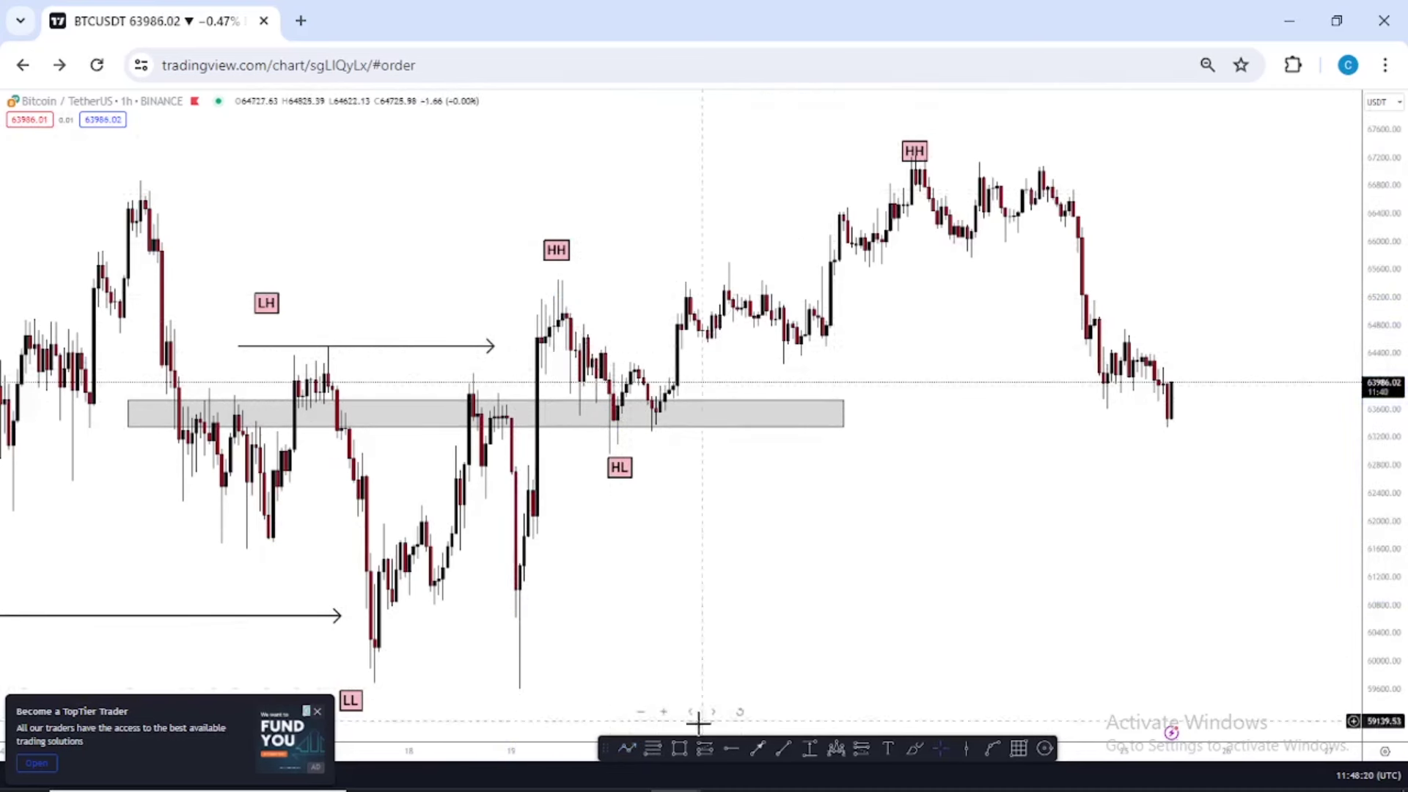
{"action": "left_click", "coordinate": [626, 749]}
{"action": "left_click", "coordinate": [563, 304]}
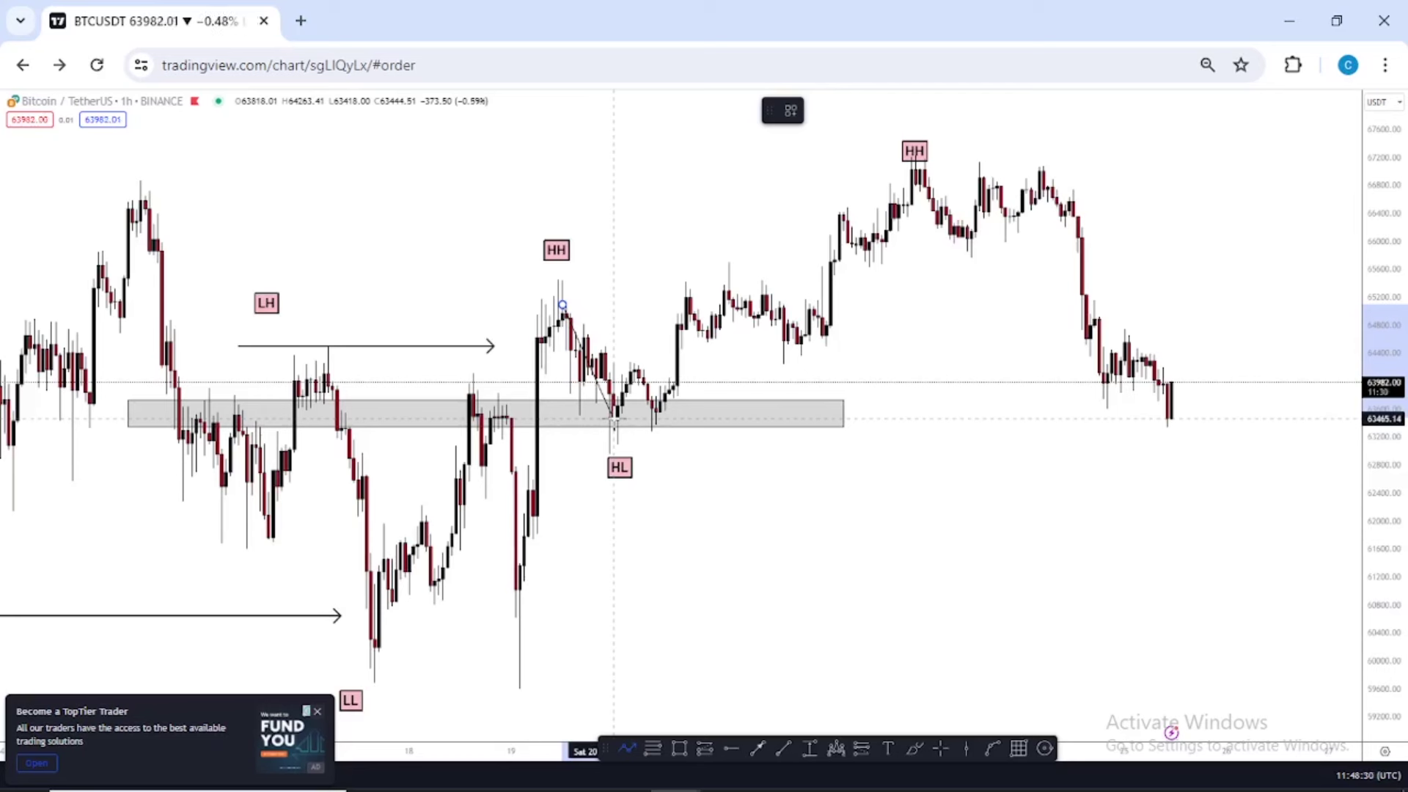
{"action": "key", "text": "Escape"}
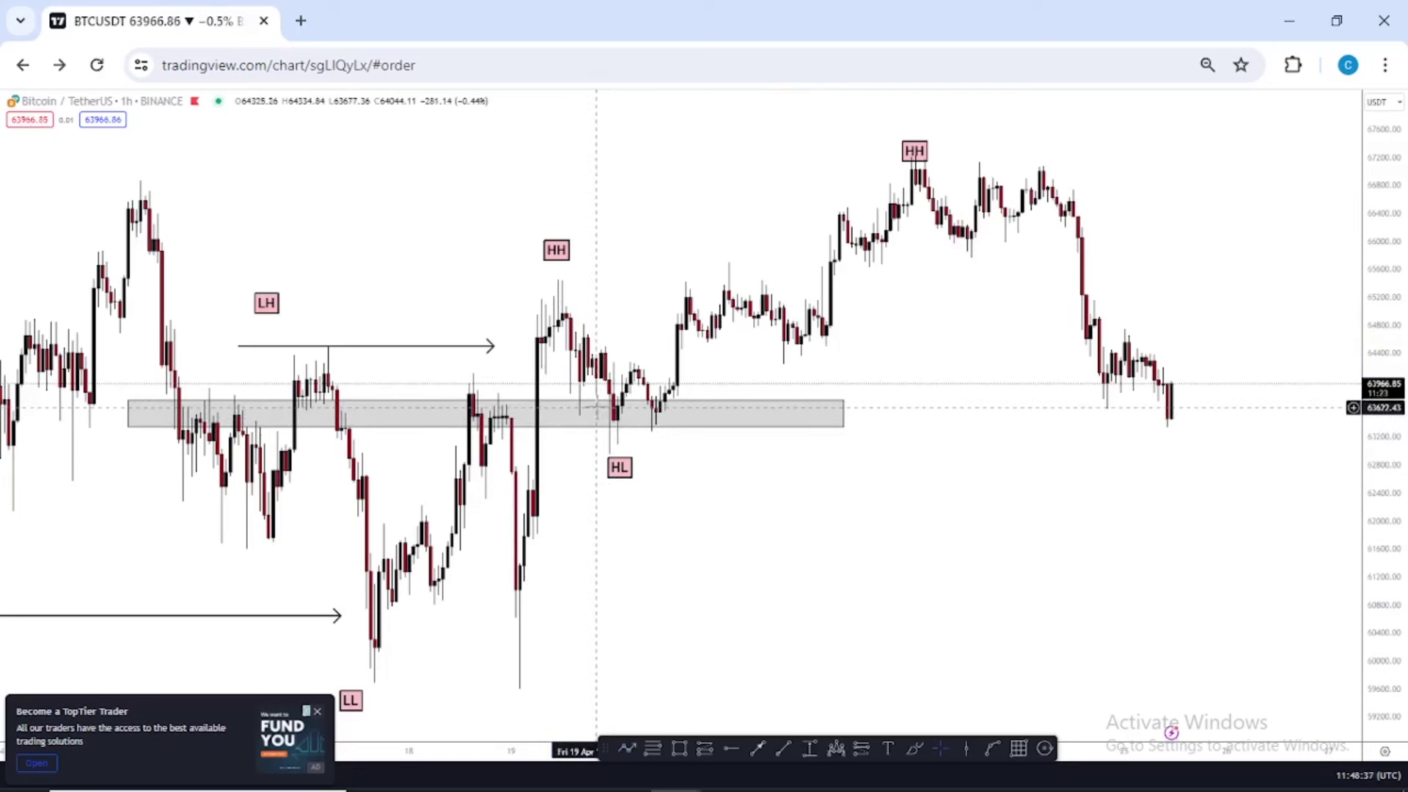
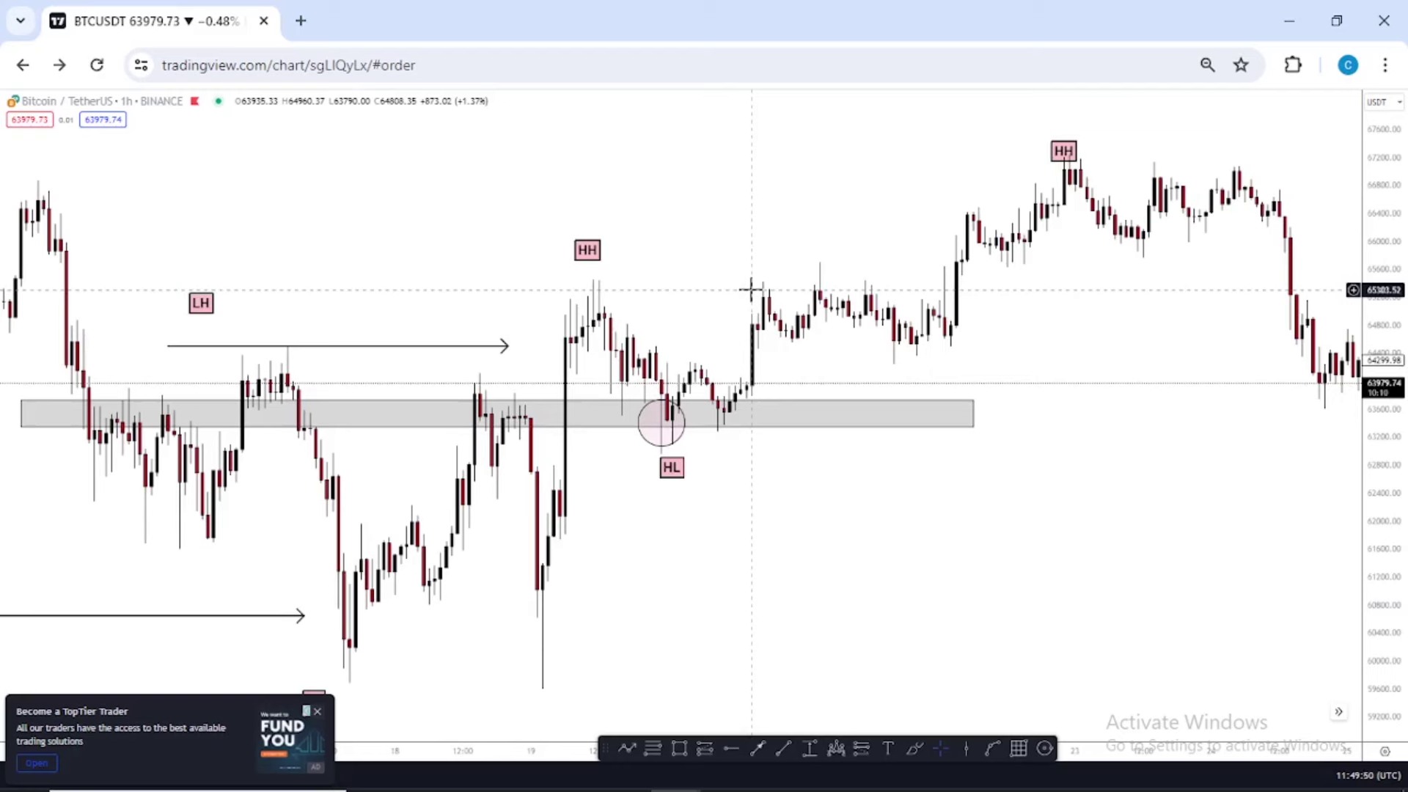
Place a long position near the HL with entry about 63,996, stop about 62,964 and target about 66,870, and delete it
{"action": "scroll", "coordinate": [724, 316], "scroll_direction": "up", "scroll_amount": 2}
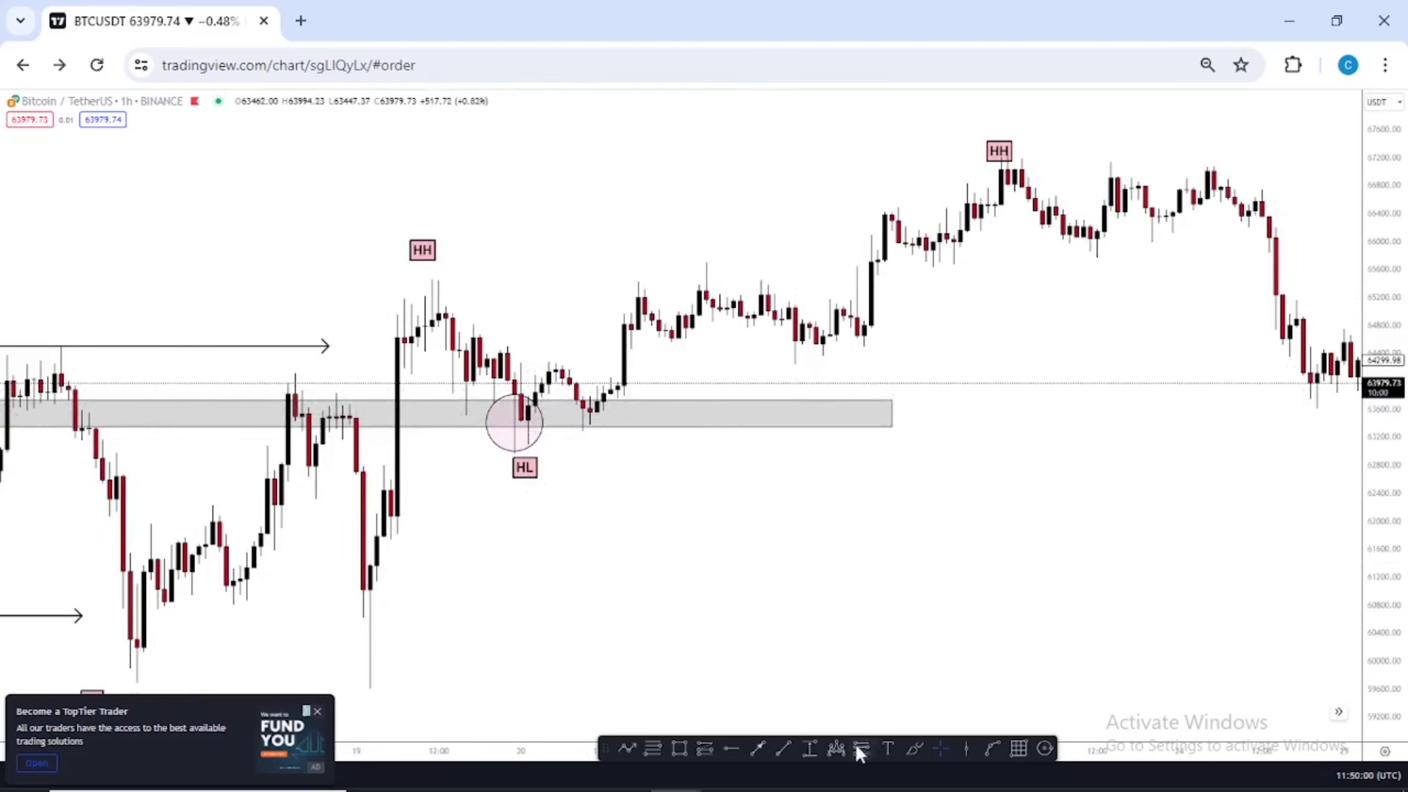
{"action": "left_click", "coordinate": [704, 748]}
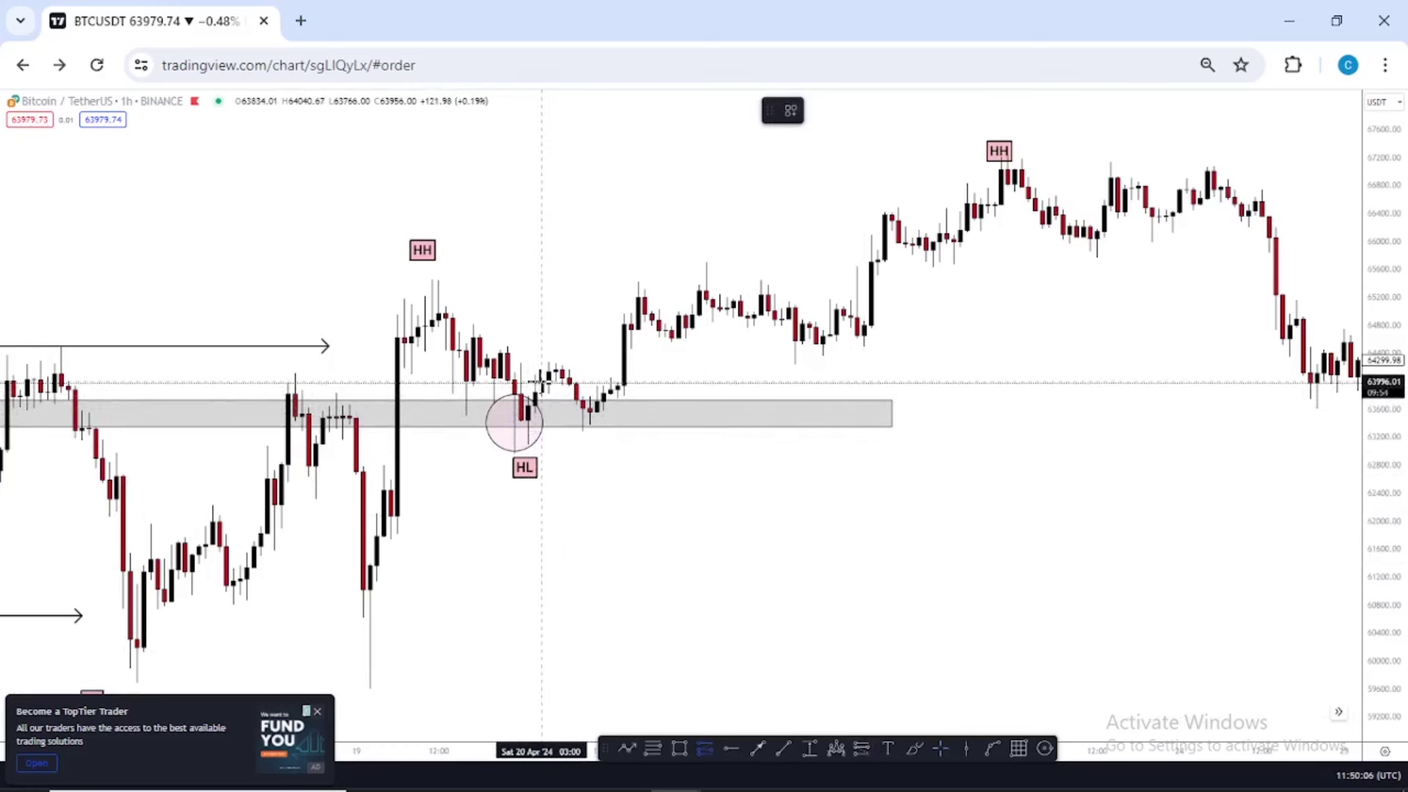
{"action": "left_click", "coordinate": [541, 382]}
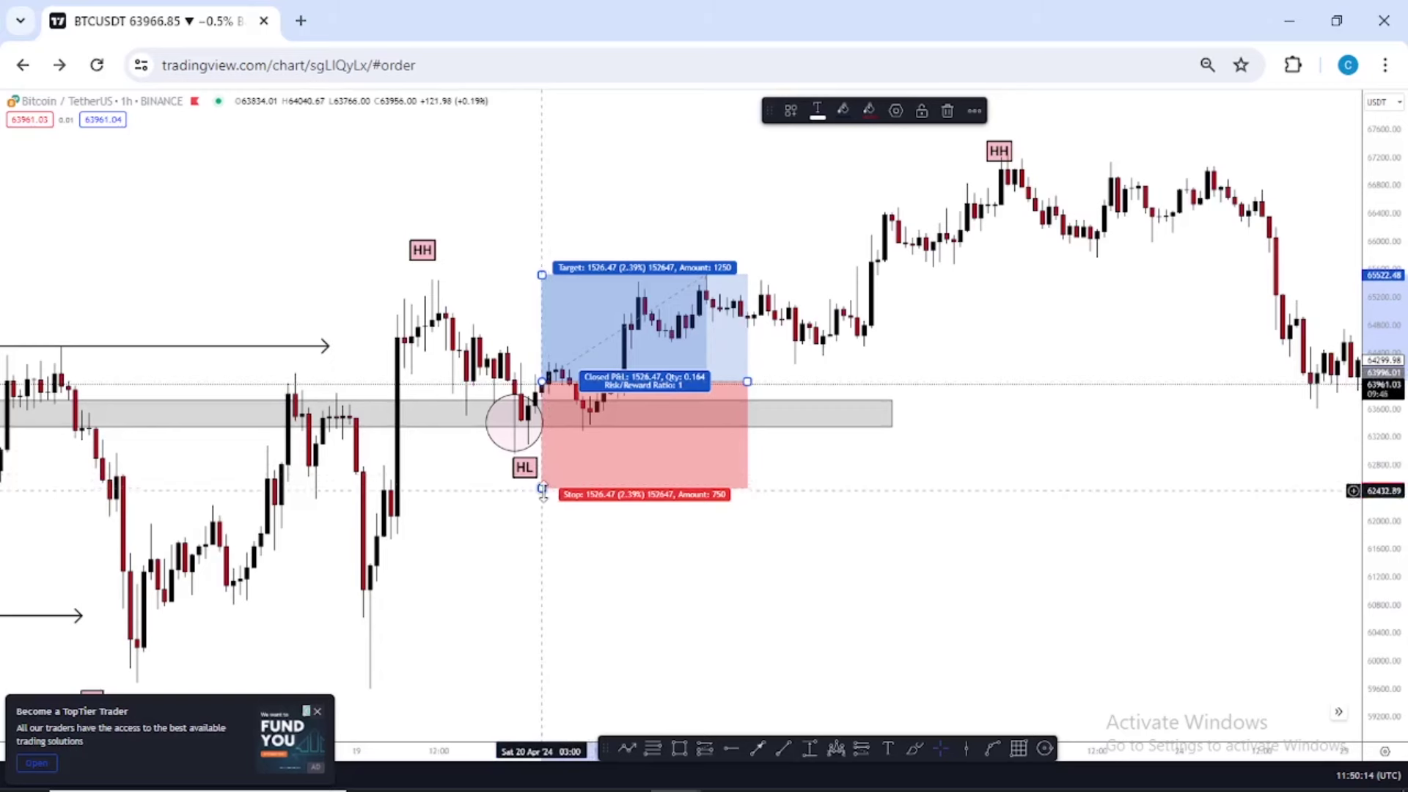
{"action": "left_click_drag", "start_coordinate": [541, 487], "coordinate": [536, 453]}
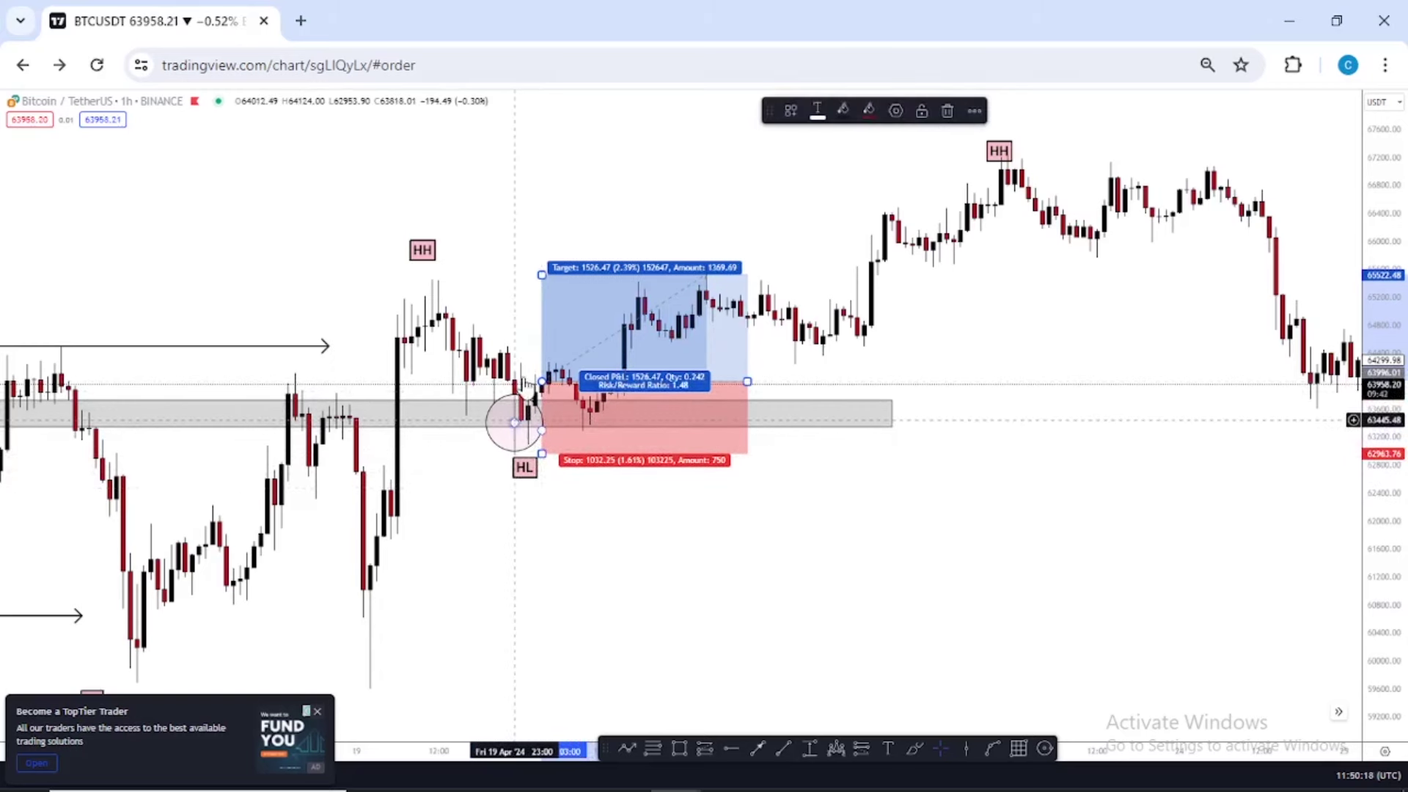
{"action": "scroll", "coordinate": [525, 305], "scroll_direction": "down", "scroll_amount": 4}
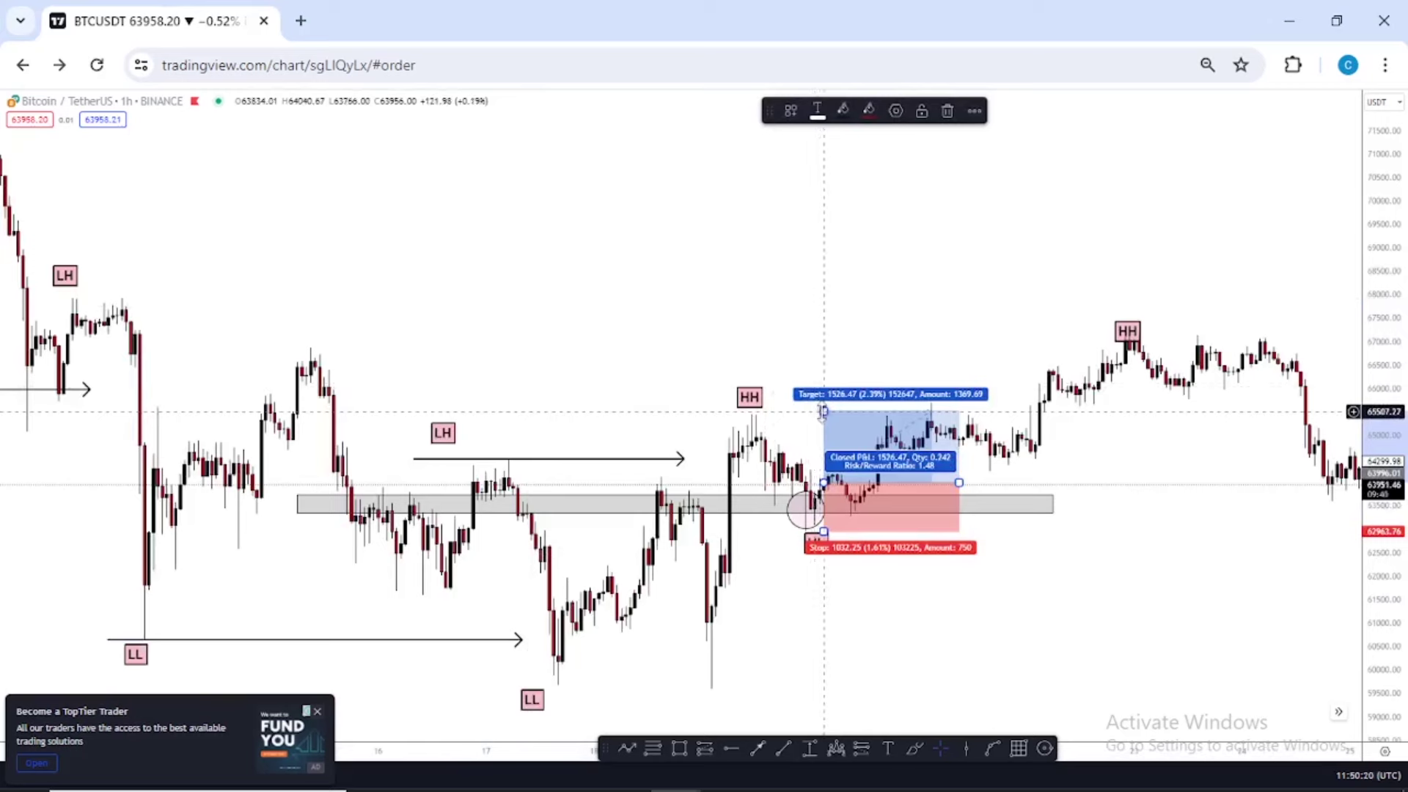
{"action": "left_click_drag", "start_coordinate": [821, 411], "coordinate": [819, 347]}
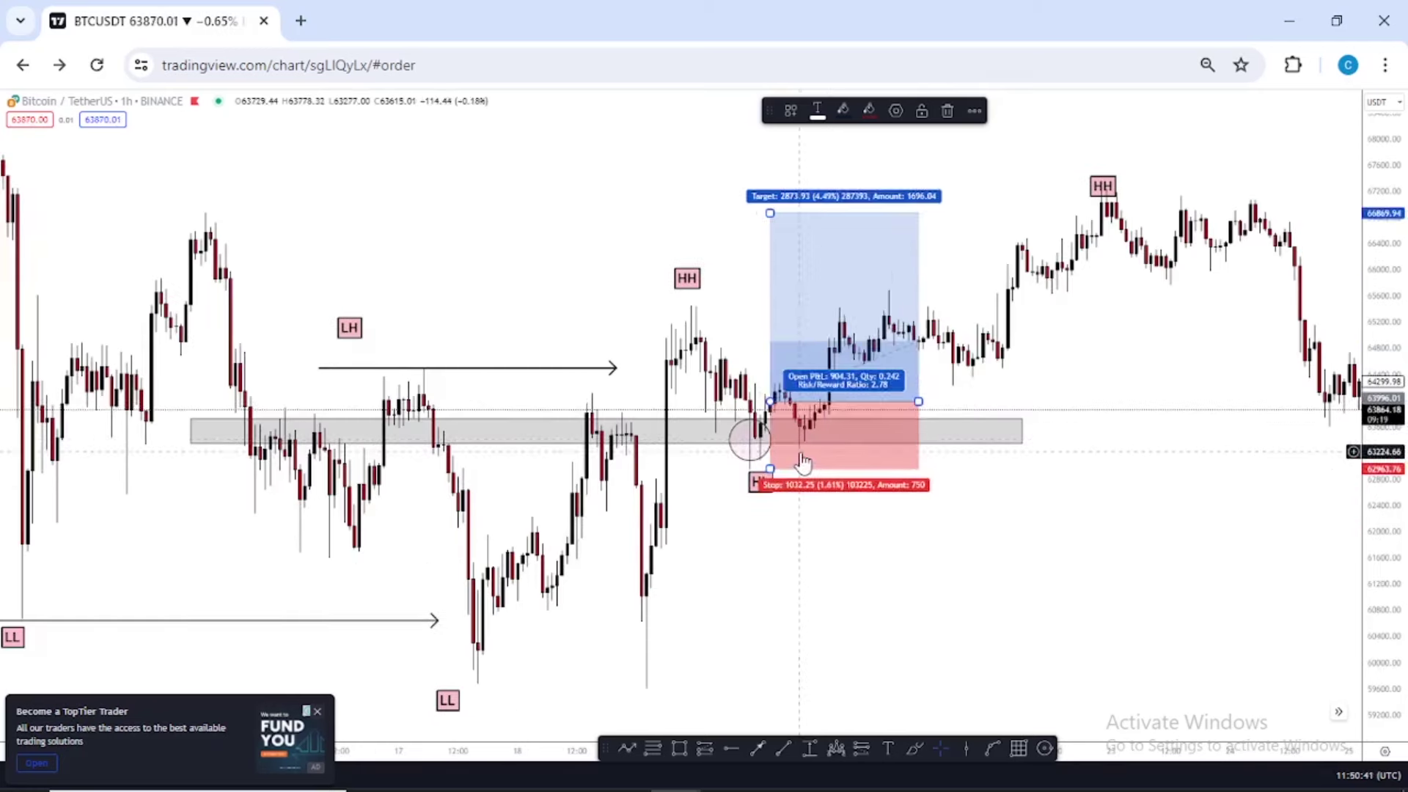
{"action": "key", "text": "Delete"}
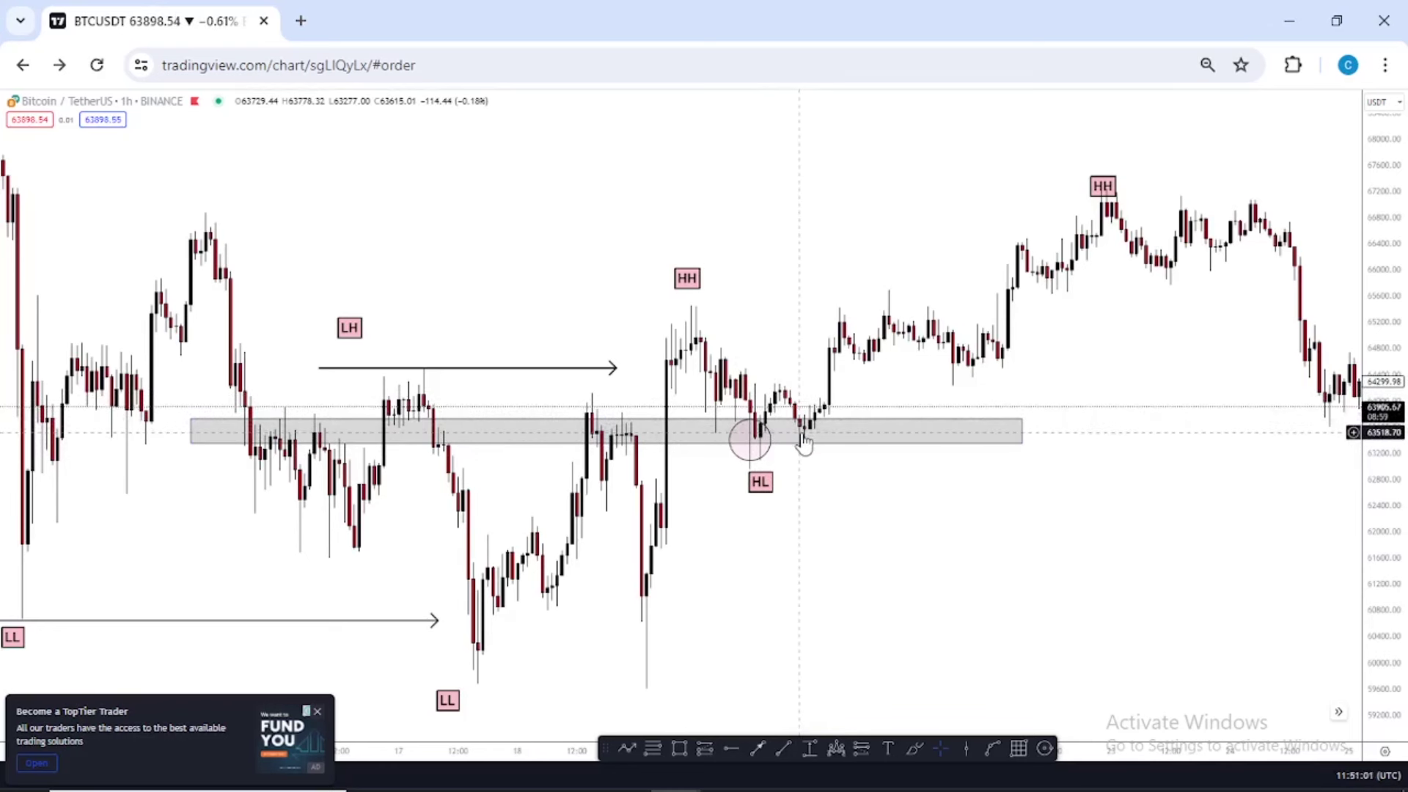
Draw a descending trend line over the pullback highs after the first HH, from about 65,241 down to about 63,319
{"action": "left_click", "coordinate": [779, 747]}
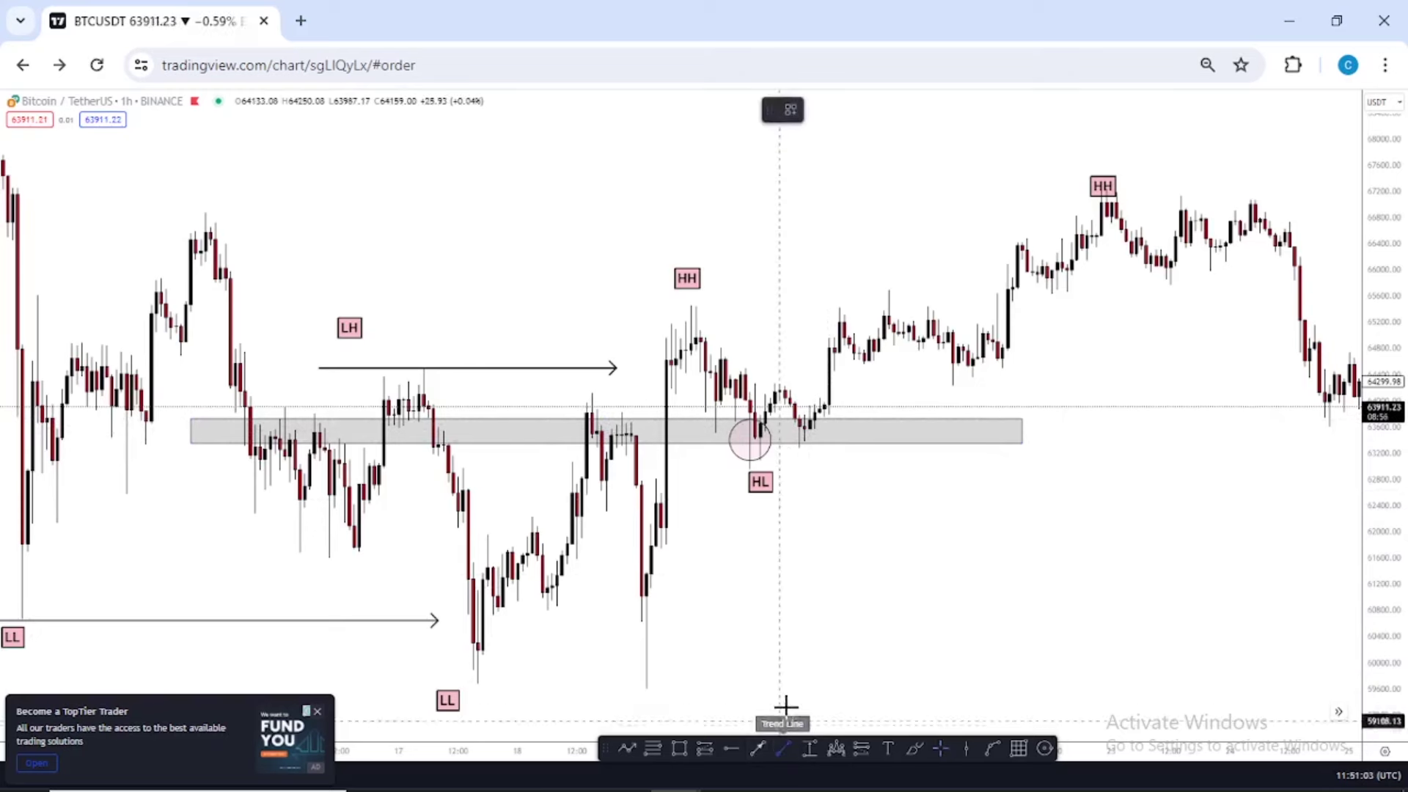
{"action": "left_click", "coordinate": [691, 334]}
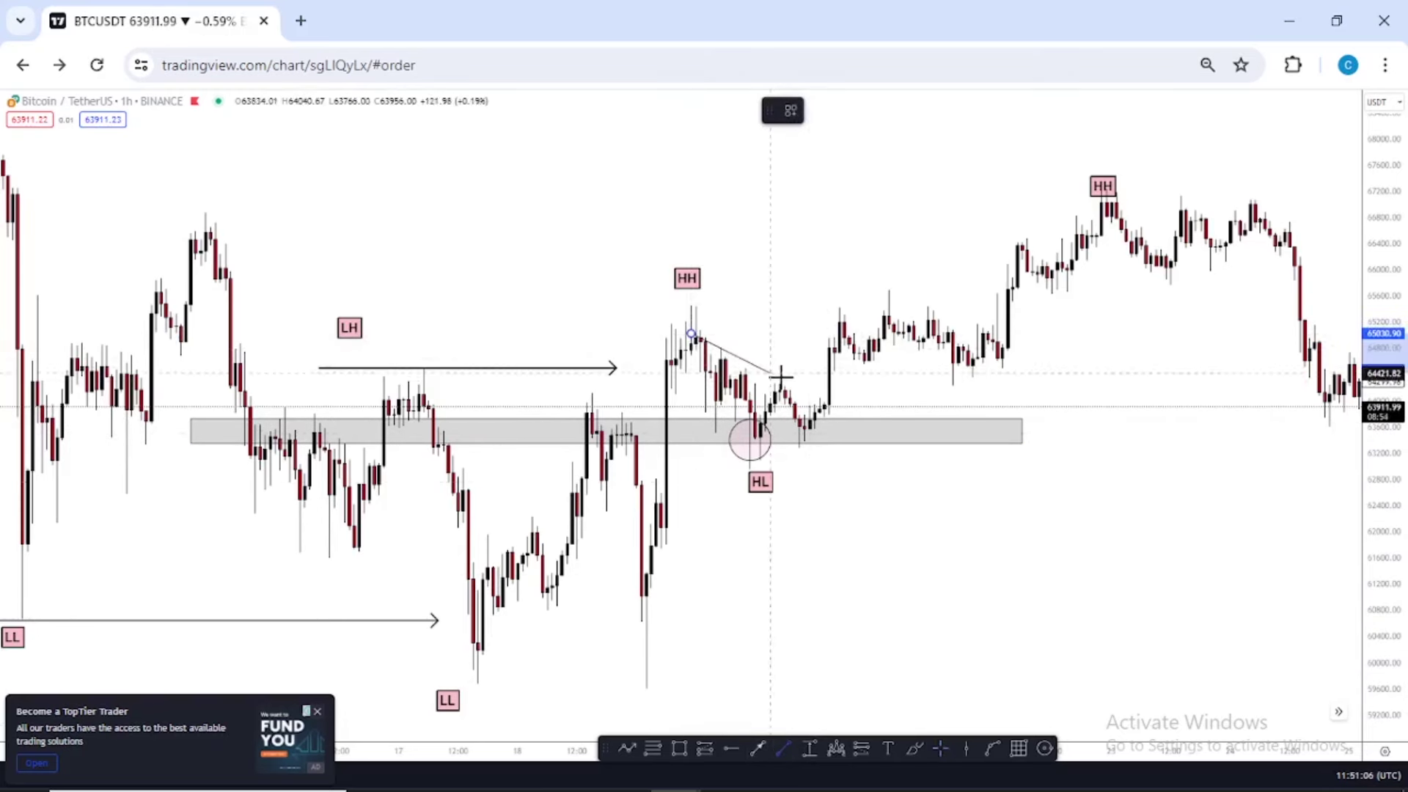
{"action": "left_click", "coordinate": [878, 445]}
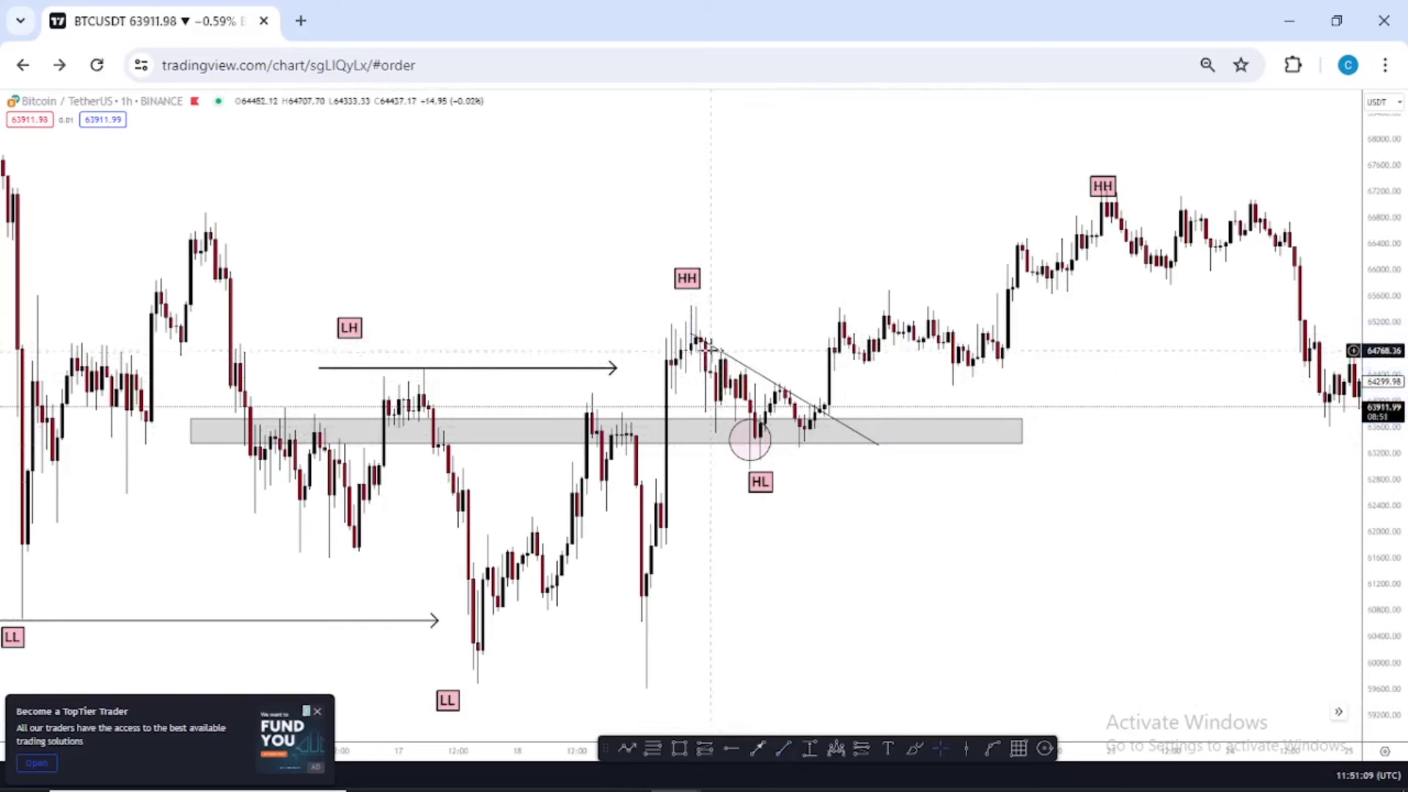
{"action": "left_click_drag", "start_coordinate": [691, 335], "coordinate": [666, 321]}
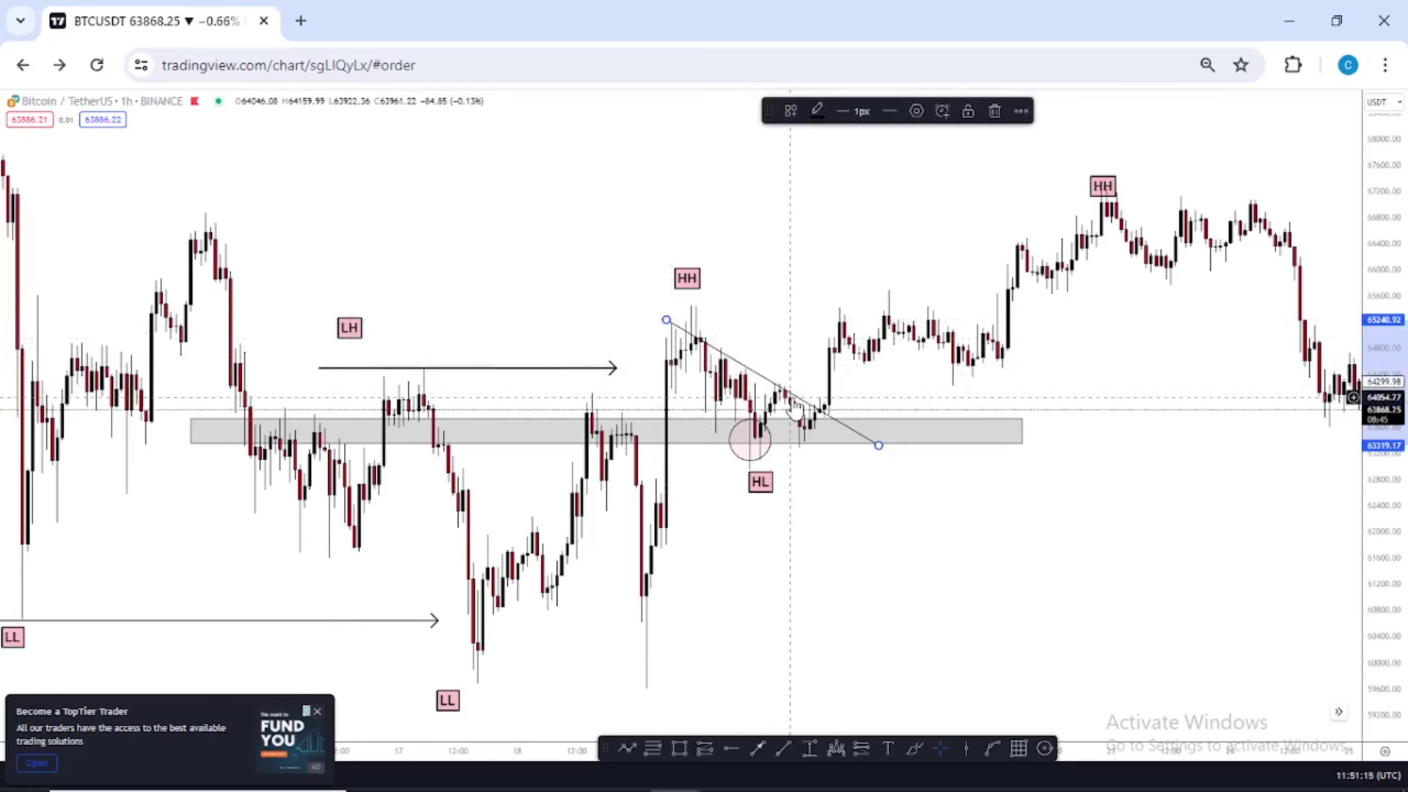
Circle the two trend line touches near 64,936 and 64,170, and delete the circle at the HL
{"action": "left_click", "coordinate": [1045, 748]}
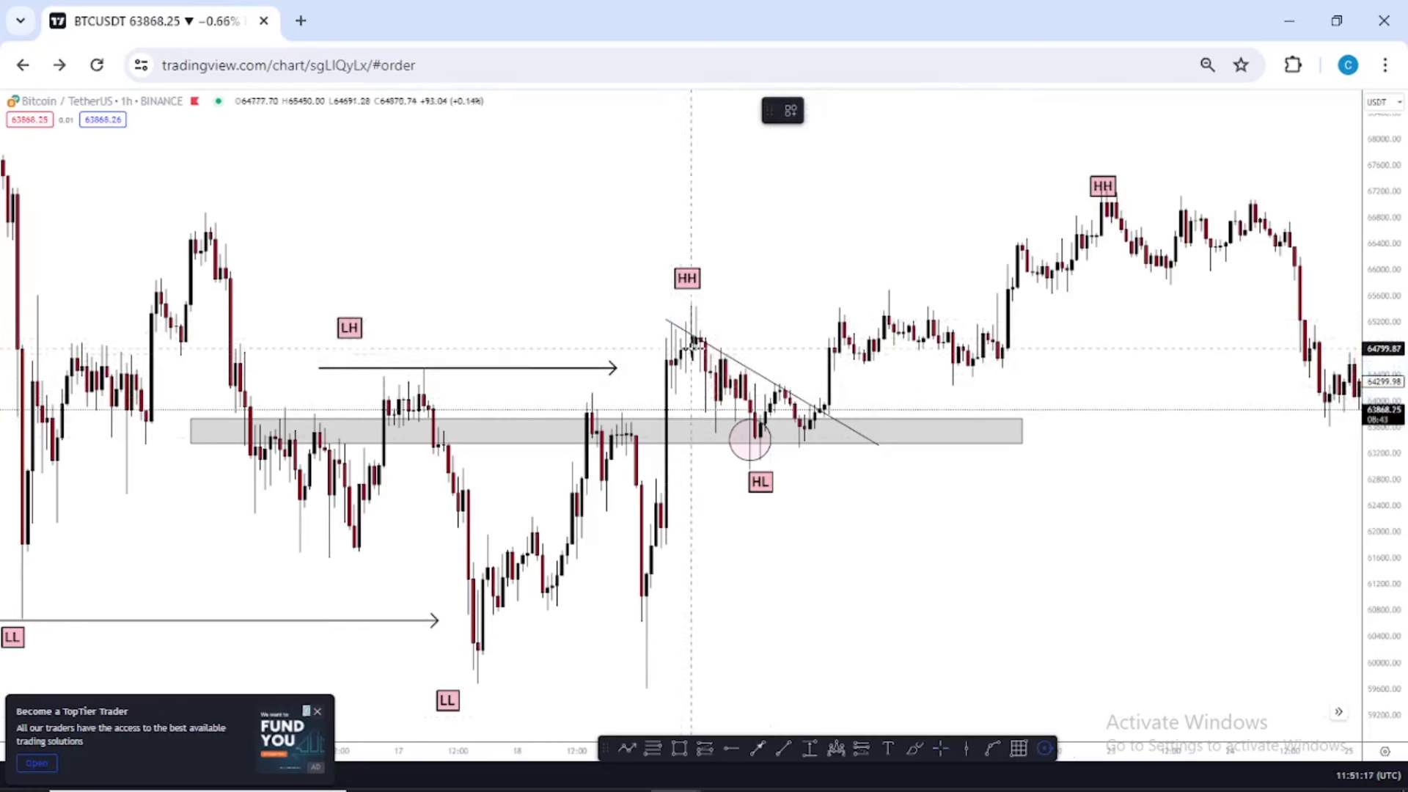
{"action": "left_click", "coordinate": [697, 339]}
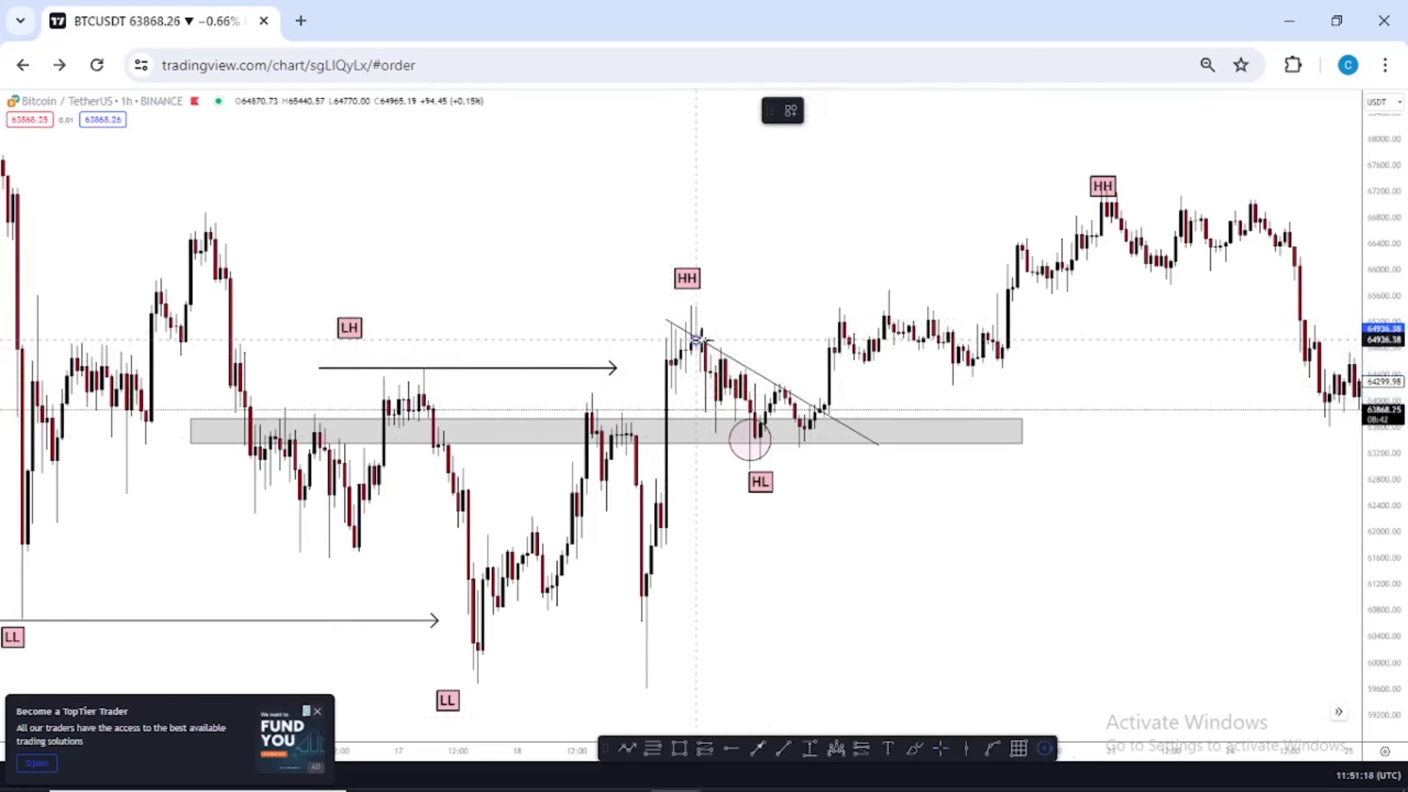
{"action": "left_click", "coordinate": [783, 389]}
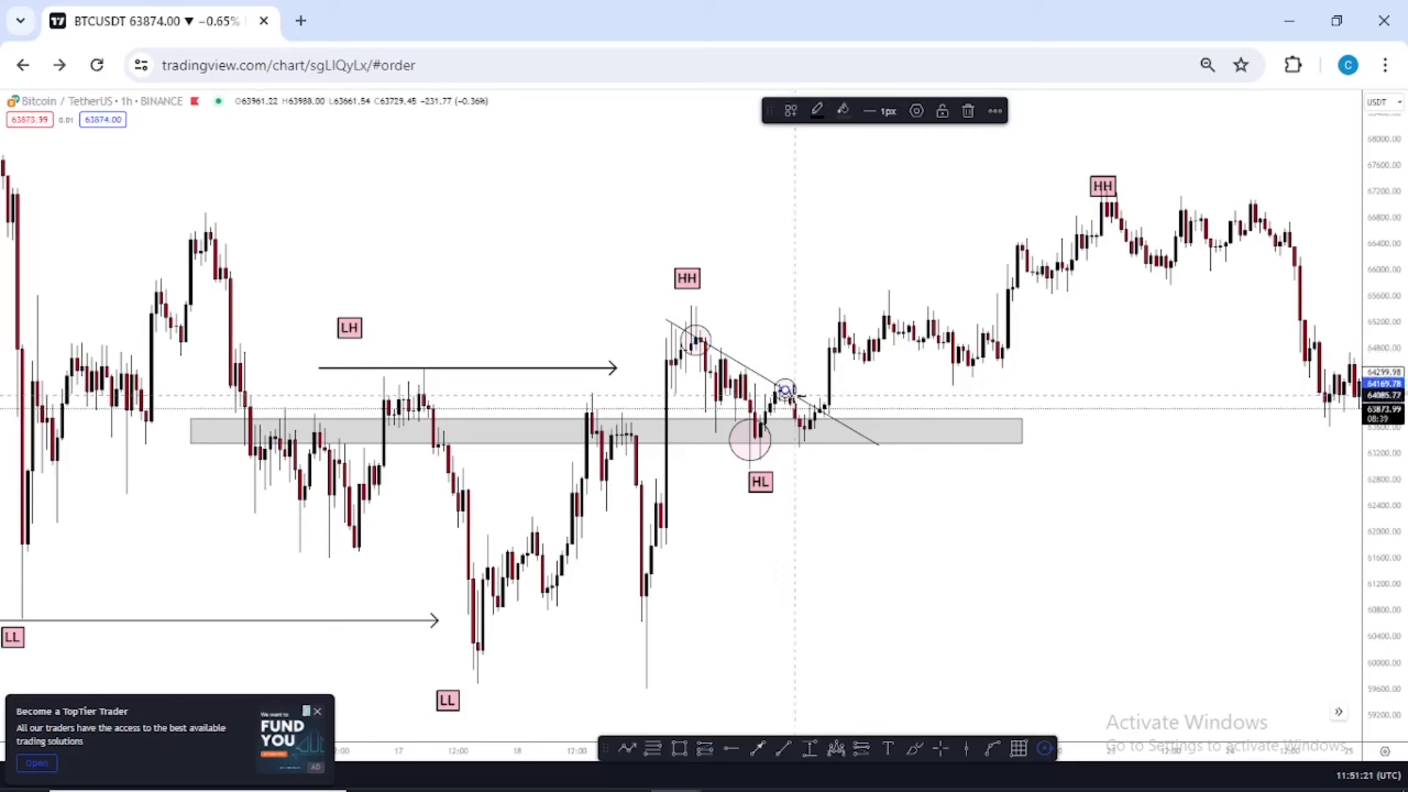
{"action": "left_click", "coordinate": [795, 397]}
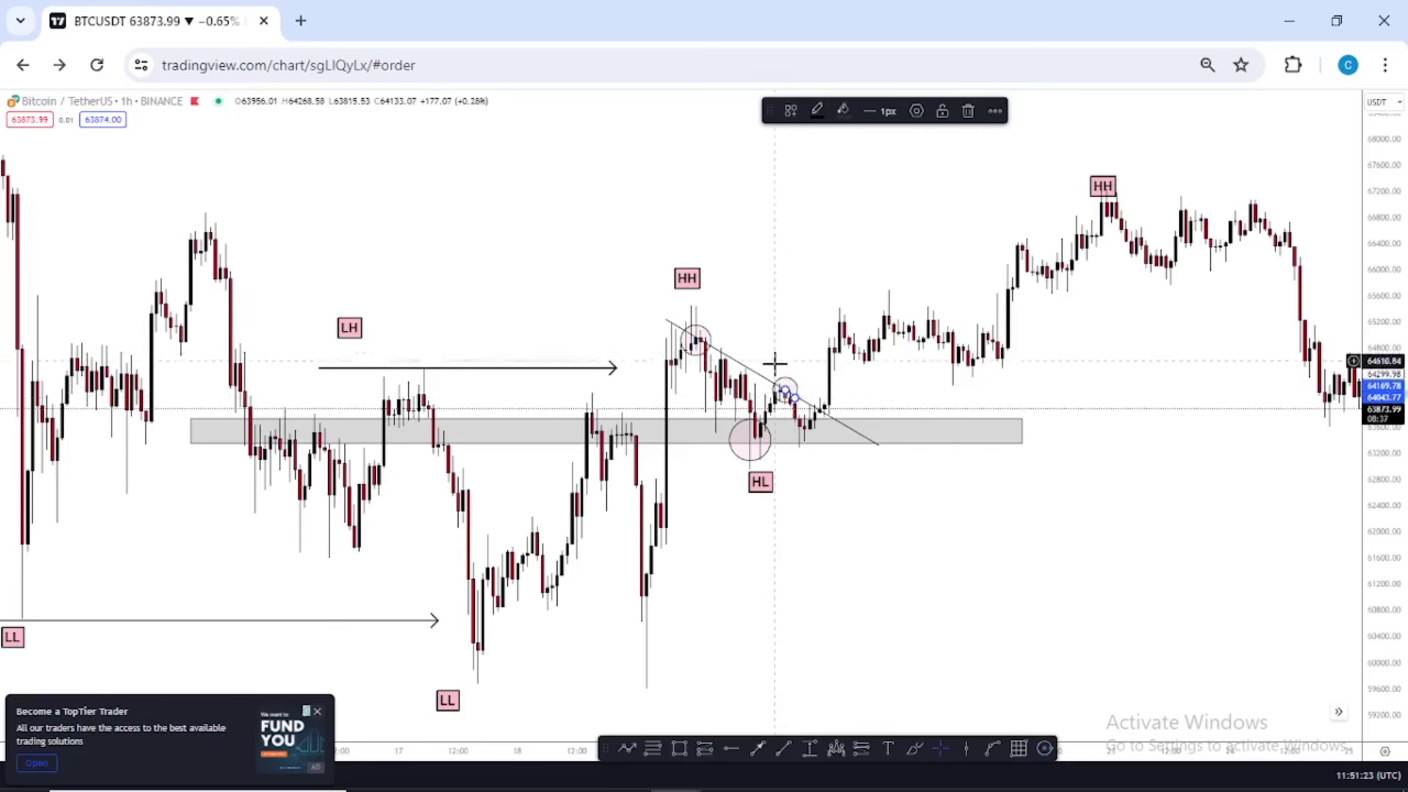
{"action": "left_click", "coordinate": [767, 453]}
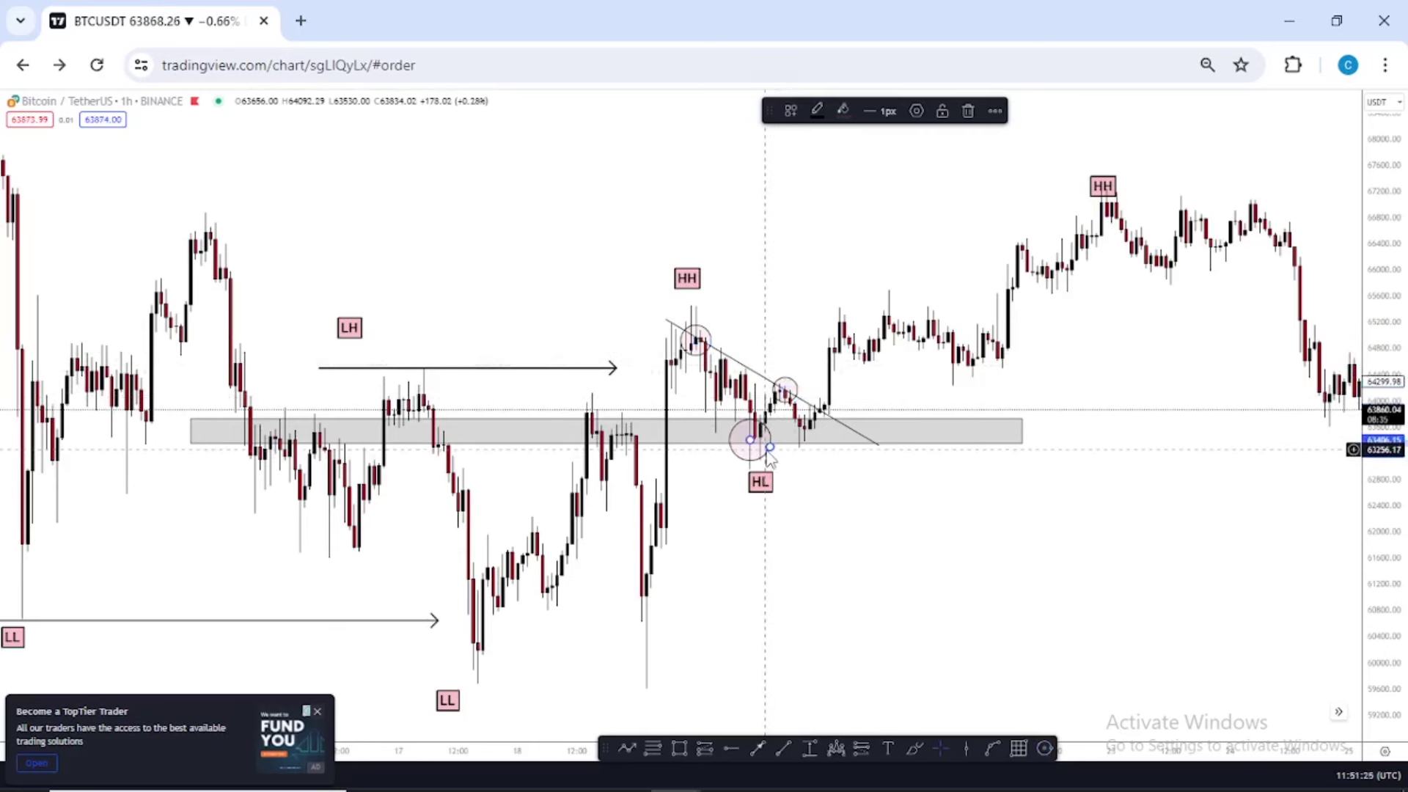
{"action": "key", "text": "Delete"}
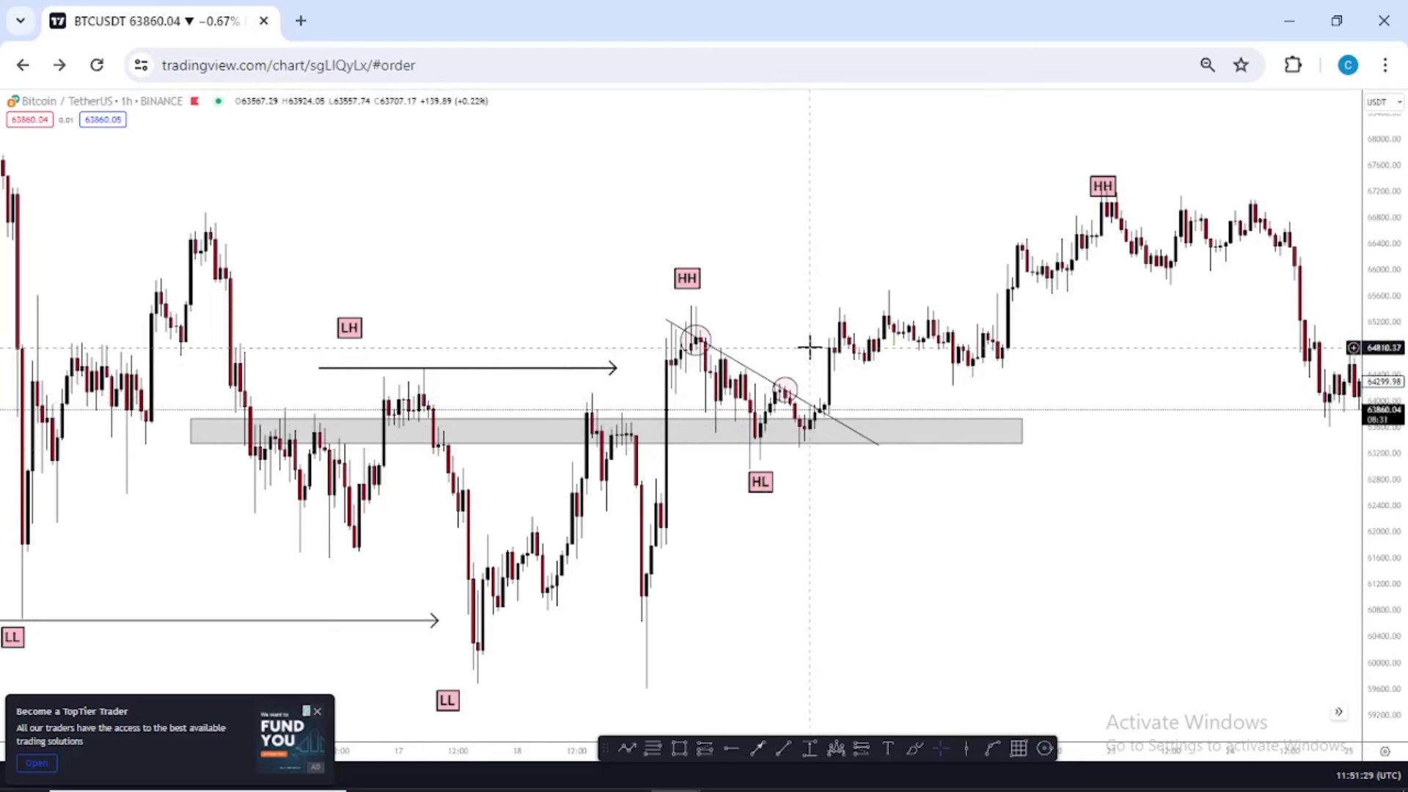
Place a long position at the trend line breakout with entry about 63,917 and stop about 63,288, just below the zone
{"action": "scroll", "coordinate": [810, 346], "scroll_direction": "up", "scroll_amount": 2}
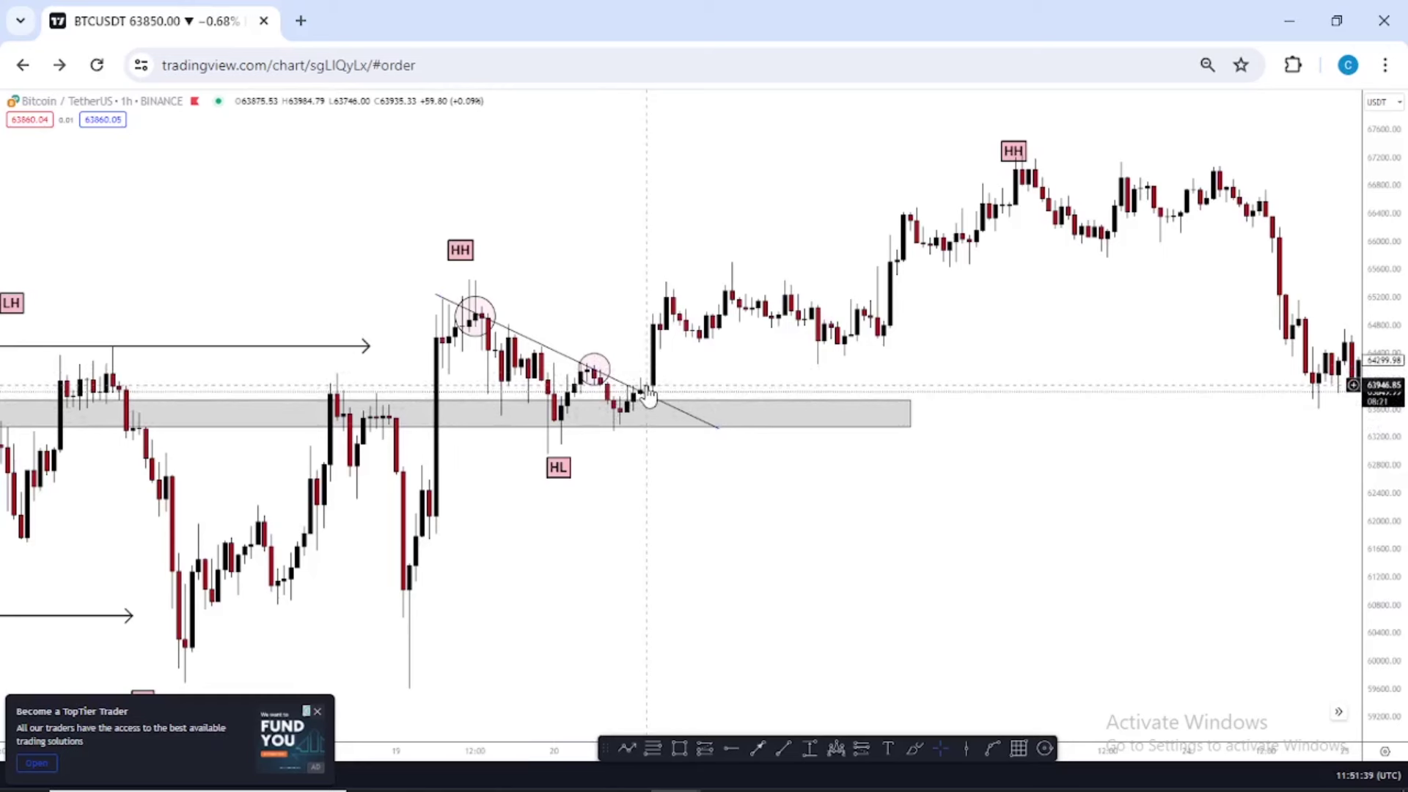
{"action": "left_click", "coordinate": [705, 747]}
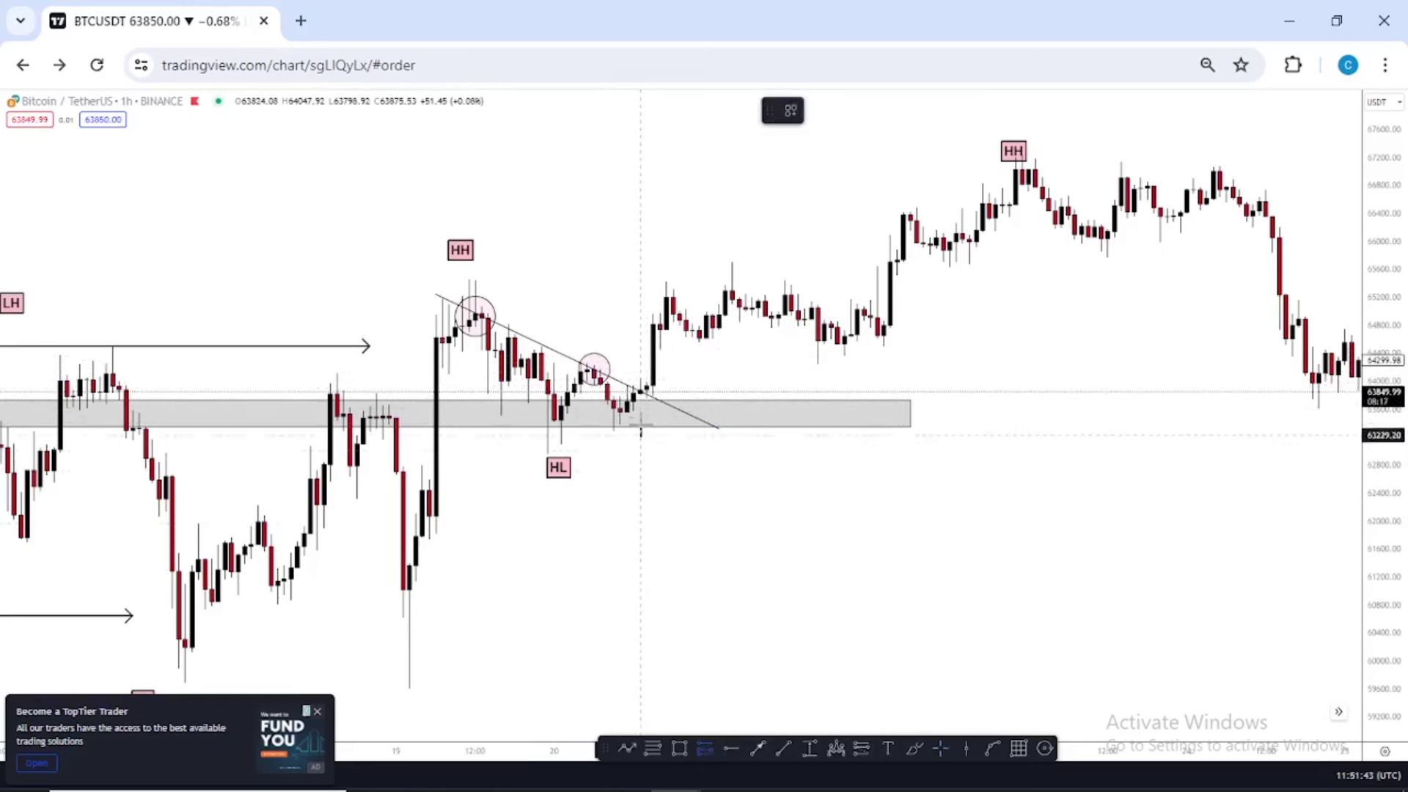
{"action": "left_click", "coordinate": [646, 387]}
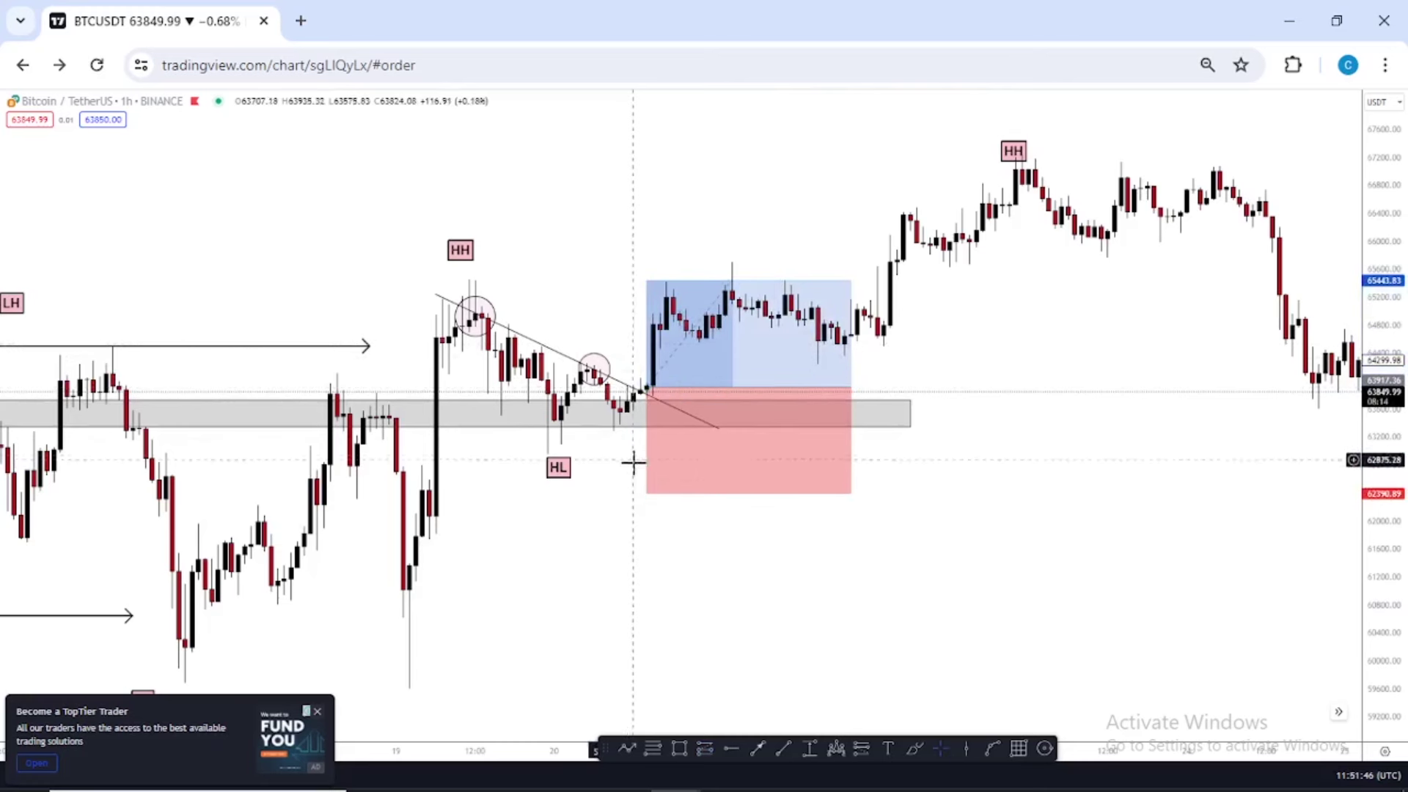
{"action": "left_click_drag", "start_coordinate": [646, 490], "coordinate": [653, 431]}
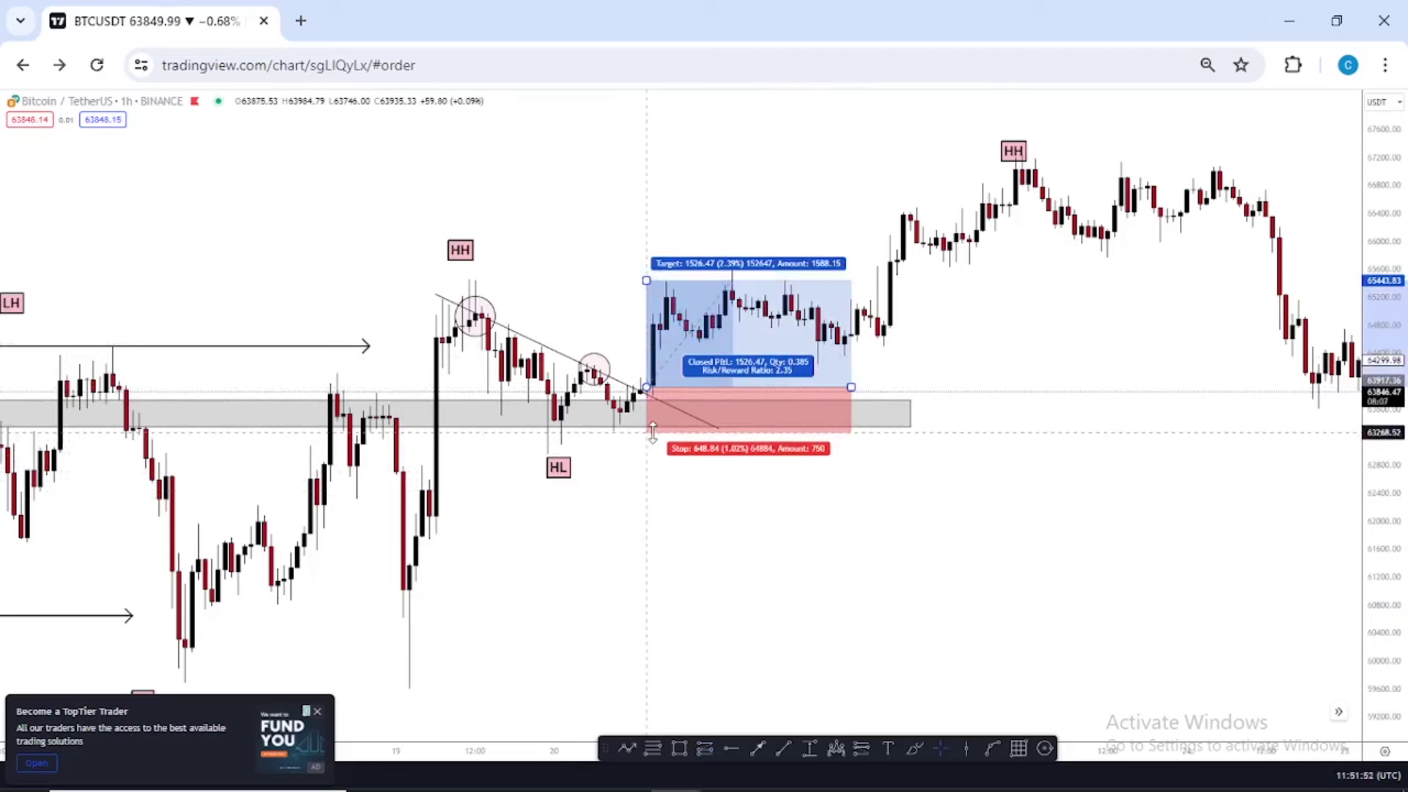
{"action": "left_click_drag", "start_coordinate": [653, 432], "coordinate": [648, 431]}
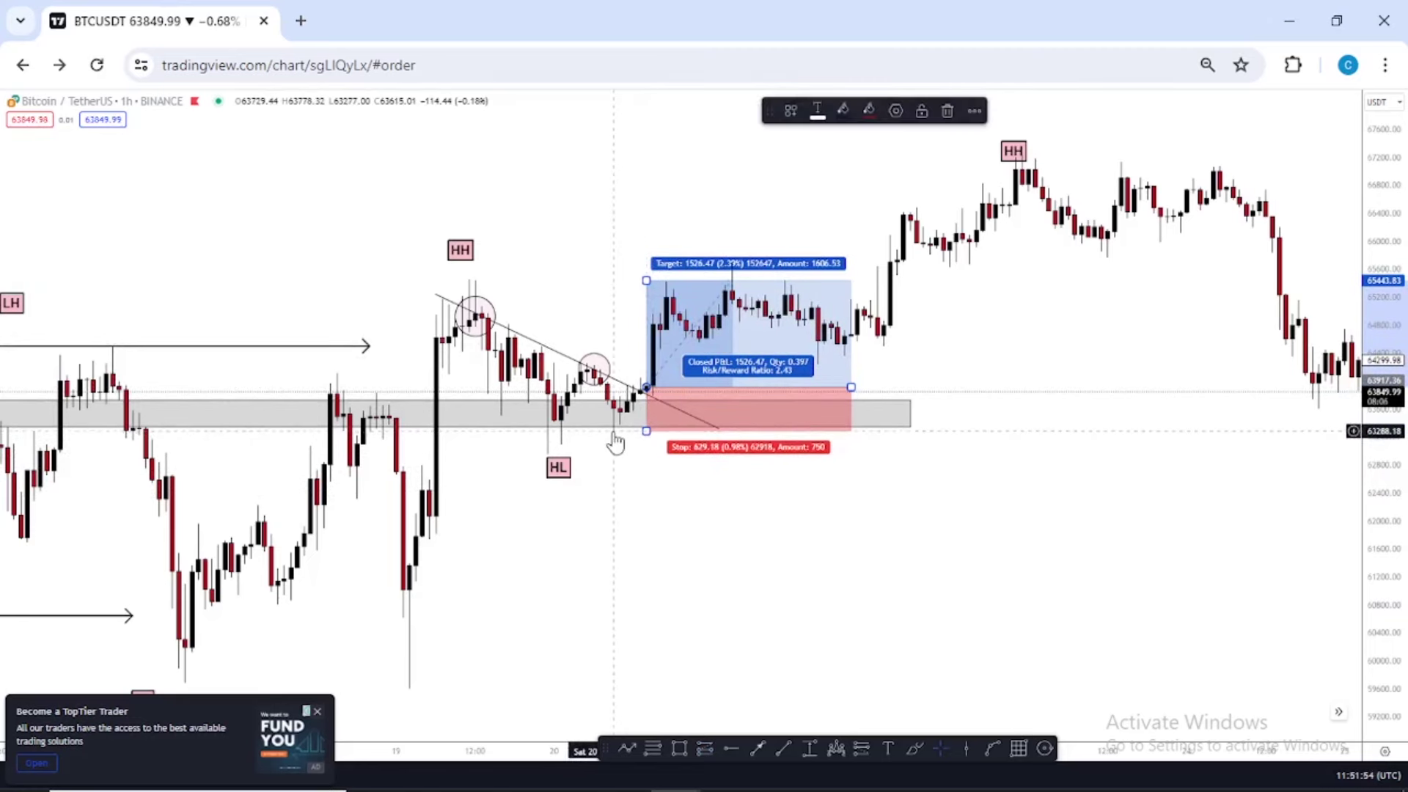
Draw a rectangle zone across the 15 April high from about 66,850 to 66,500, extending it over the long position
{"action": "scroll", "coordinate": [607, 298], "scroll_direction": "down", "scroll_amount": 3}
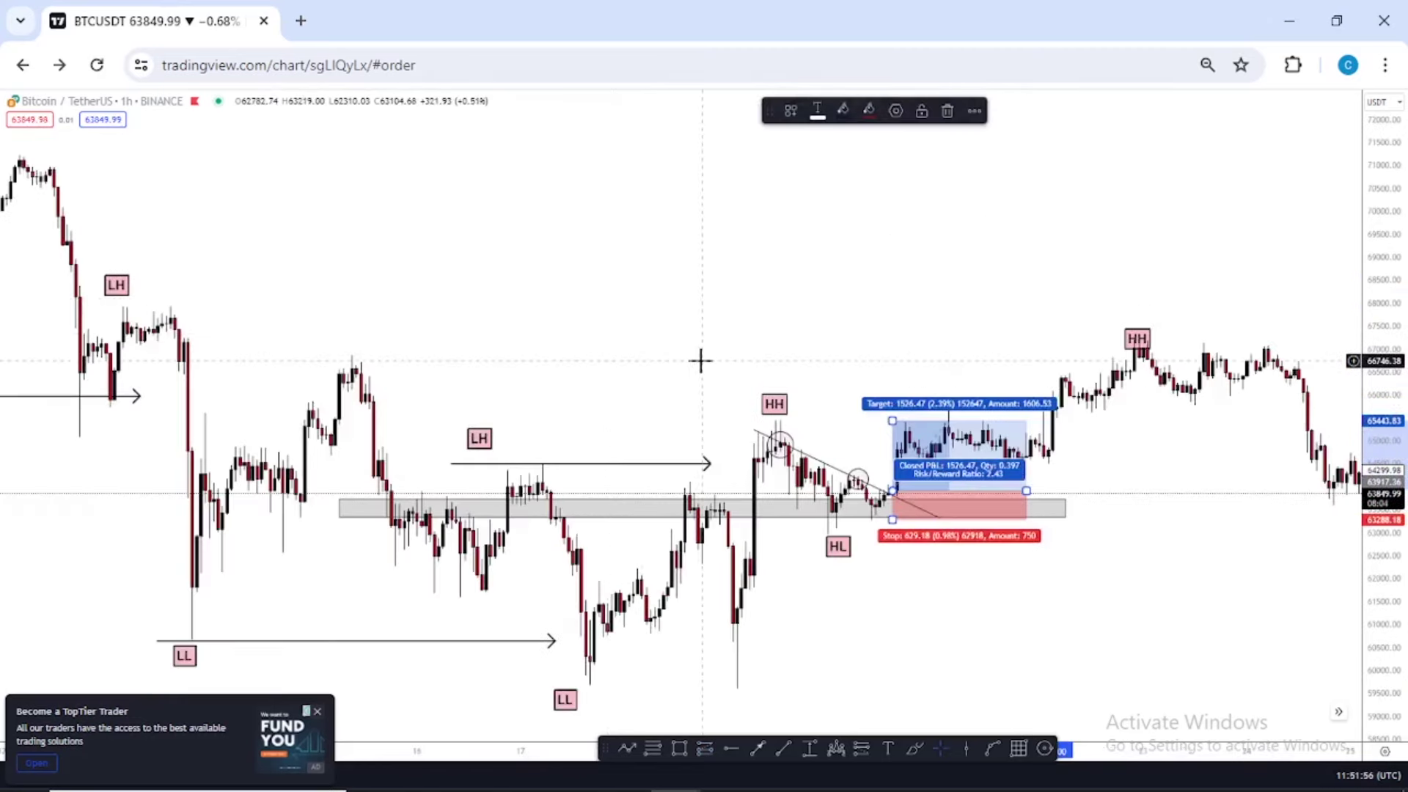
{"action": "left_click", "coordinate": [697, 389]}
{"action": "left_click", "coordinate": [679, 748]}
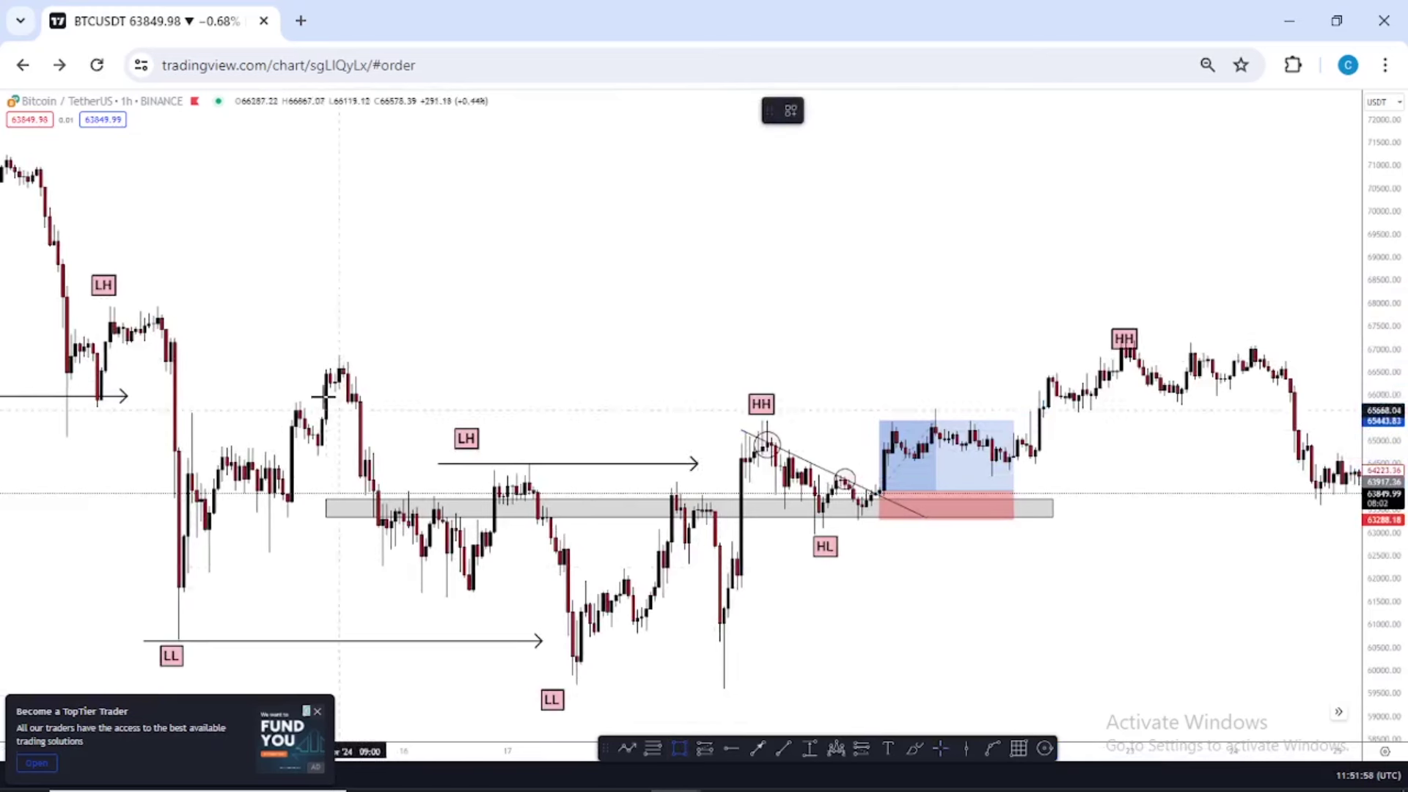
{"action": "left_click", "coordinate": [292, 357]}
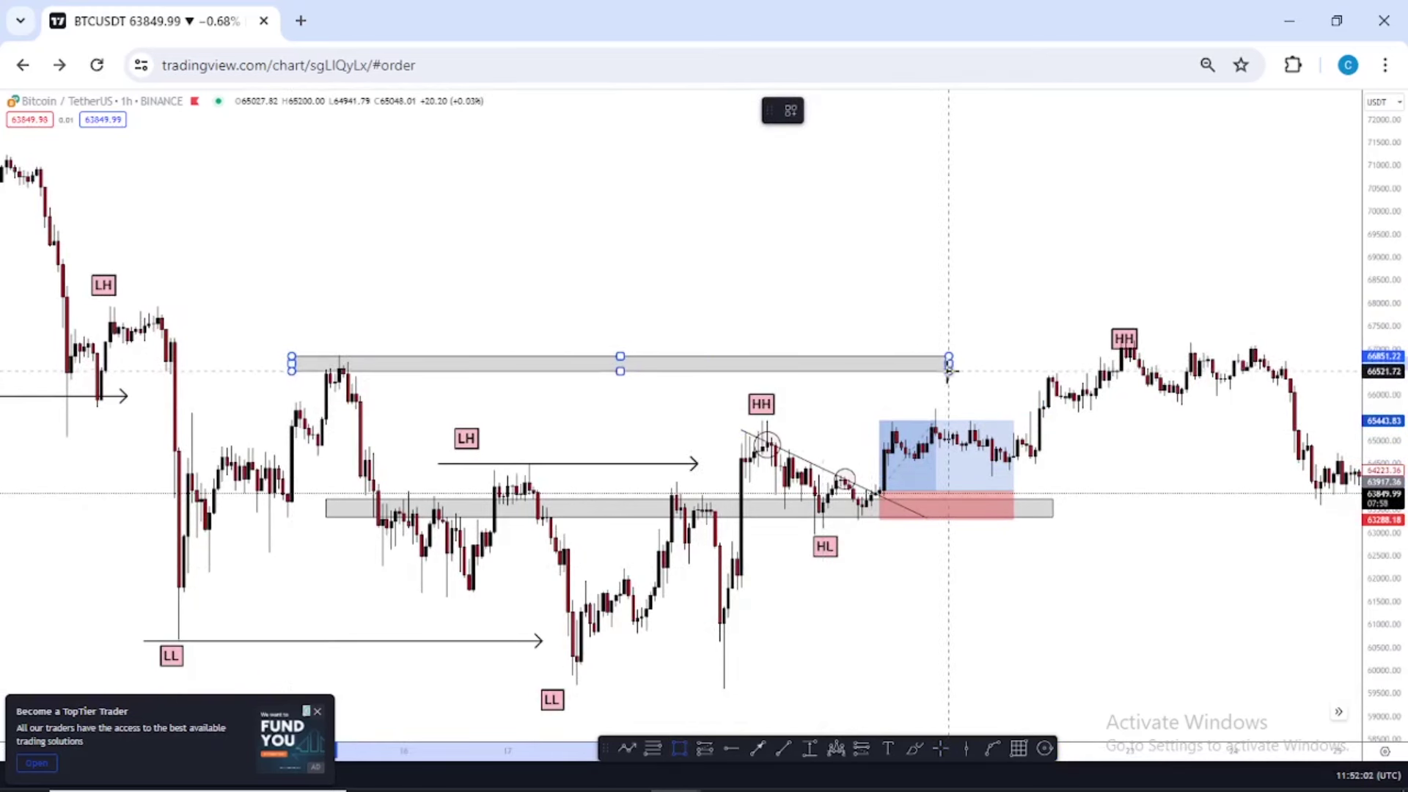
{"action": "left_click", "coordinate": [952, 371]}
Raise the long position's target to about 66,806 inside the upper zone and extend the position's width to the last HH
{"action": "left_click", "coordinate": [879, 421]}
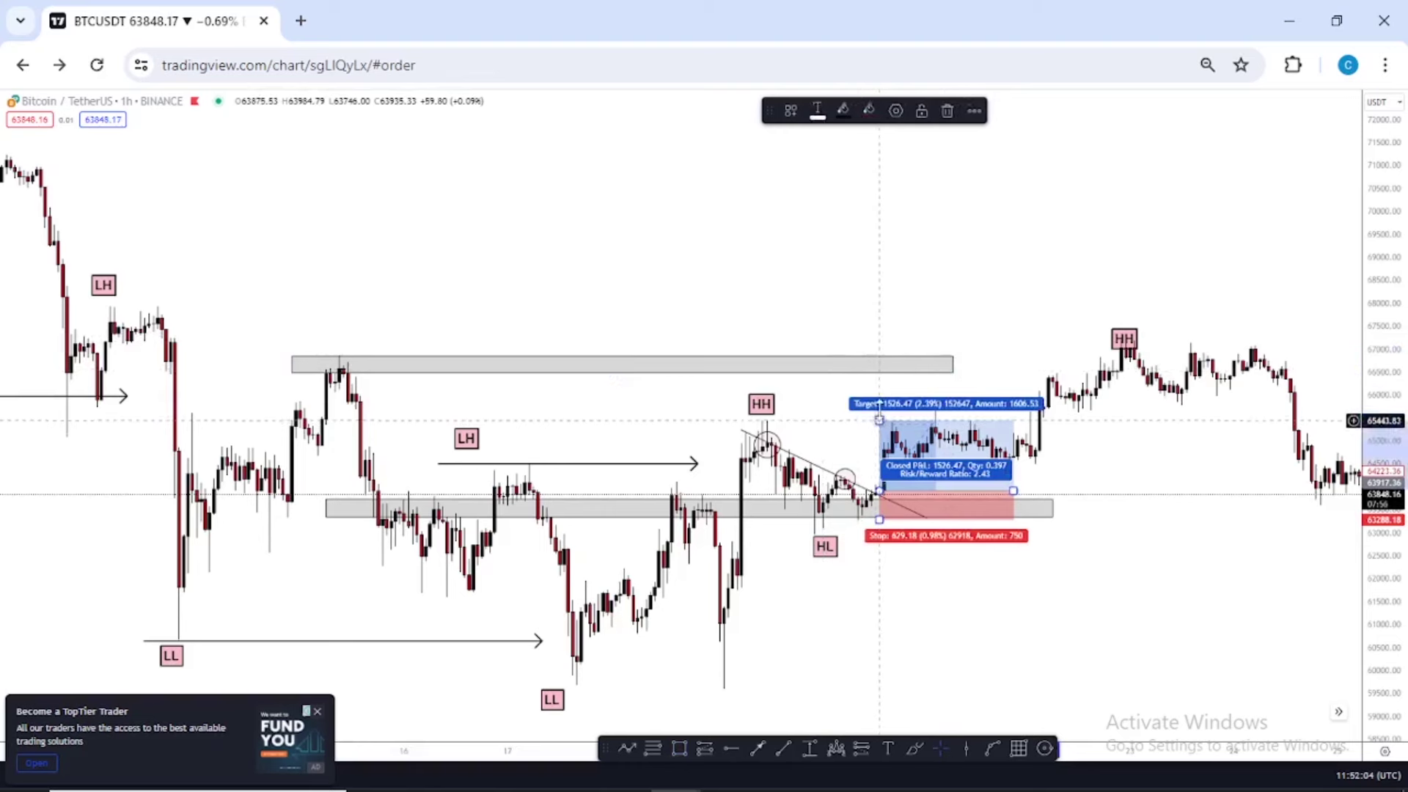
{"action": "left_click_drag", "start_coordinate": [879, 421], "coordinate": [879, 358]}
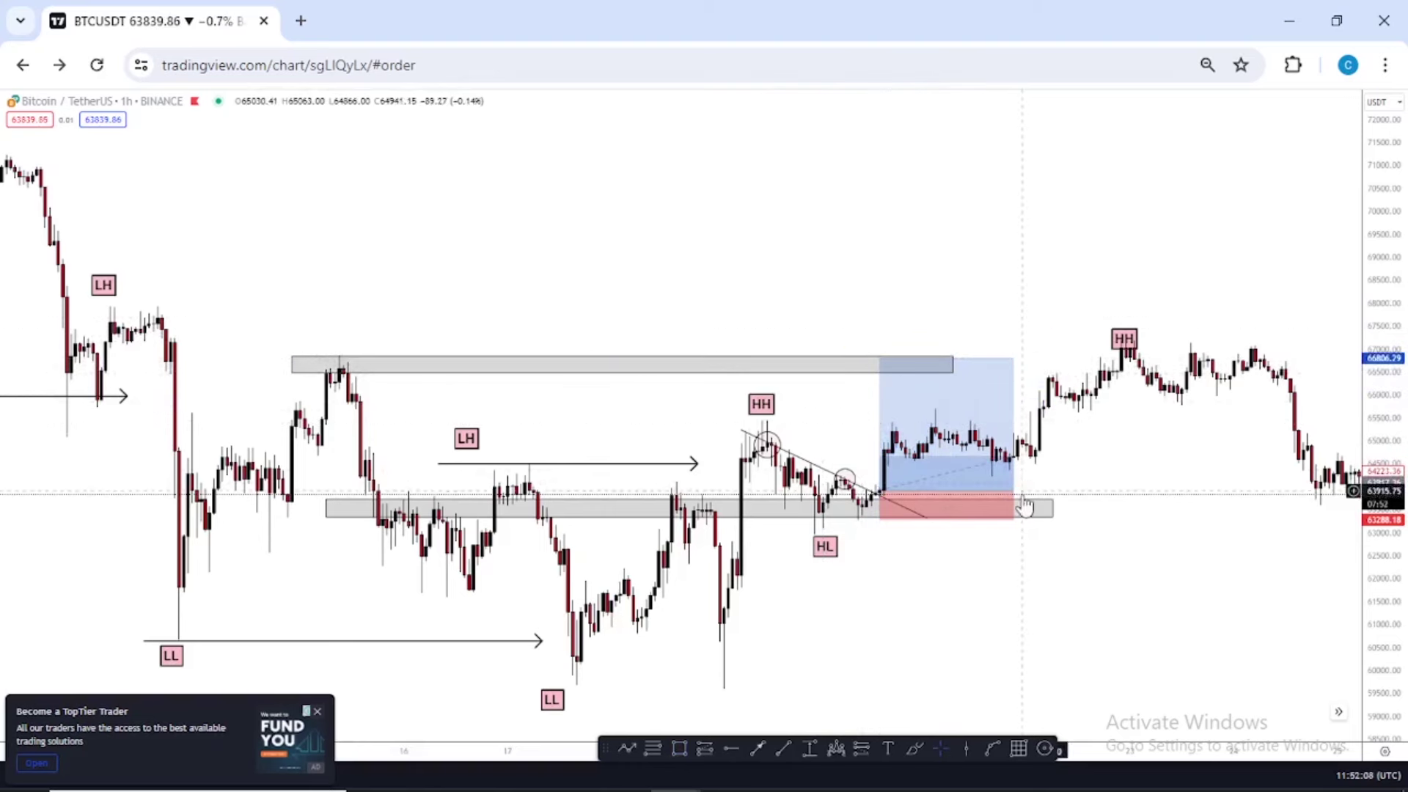
{"action": "left_click_drag", "start_coordinate": [1011, 492], "coordinate": [1120, 492]}
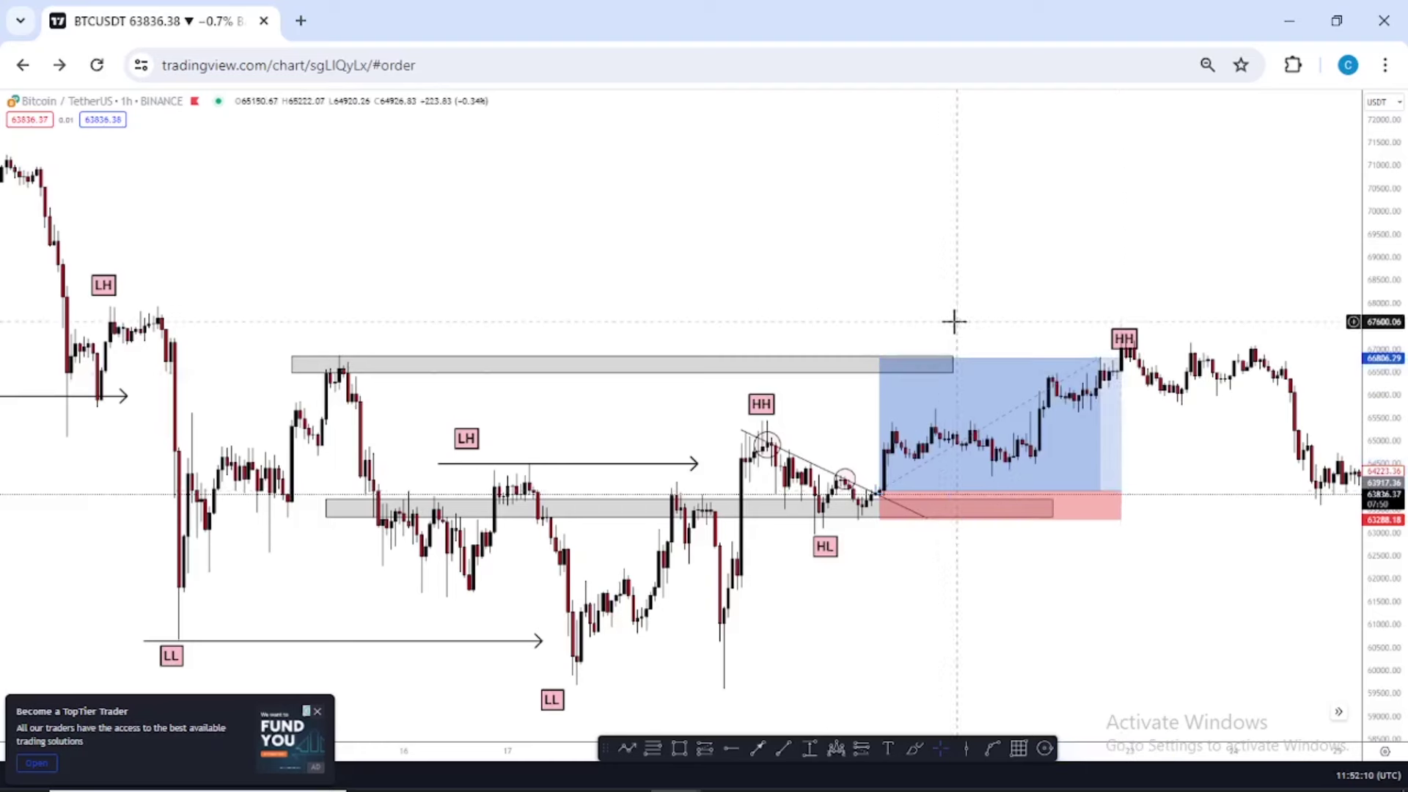
Fine-tune the long position's target to about 66,837 near the upper zone's top edge, and select that zone
{"action": "scroll", "coordinate": [944, 329], "scroll_direction": "up", "scroll_amount": 2}
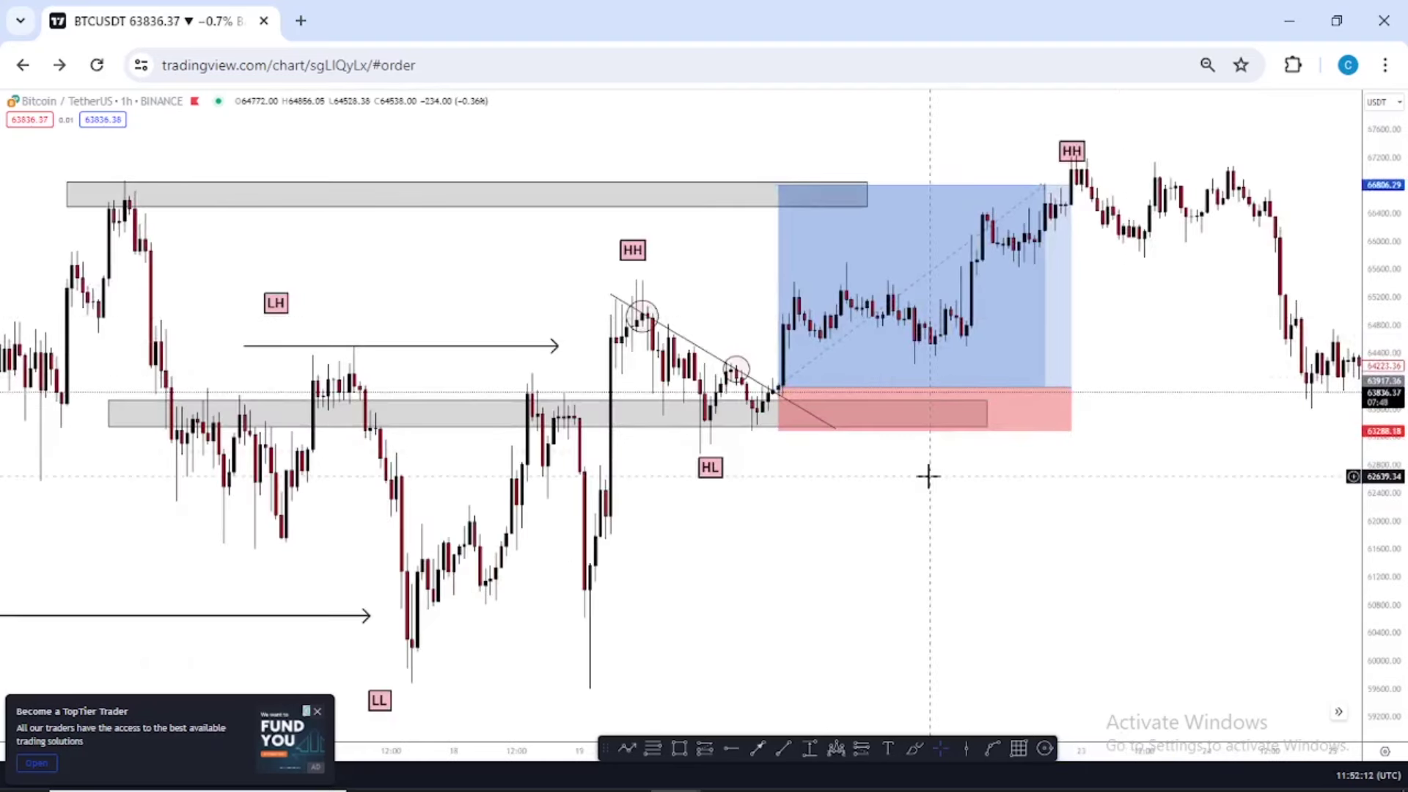
{"action": "mouse_move", "coordinate": [781, 435]}
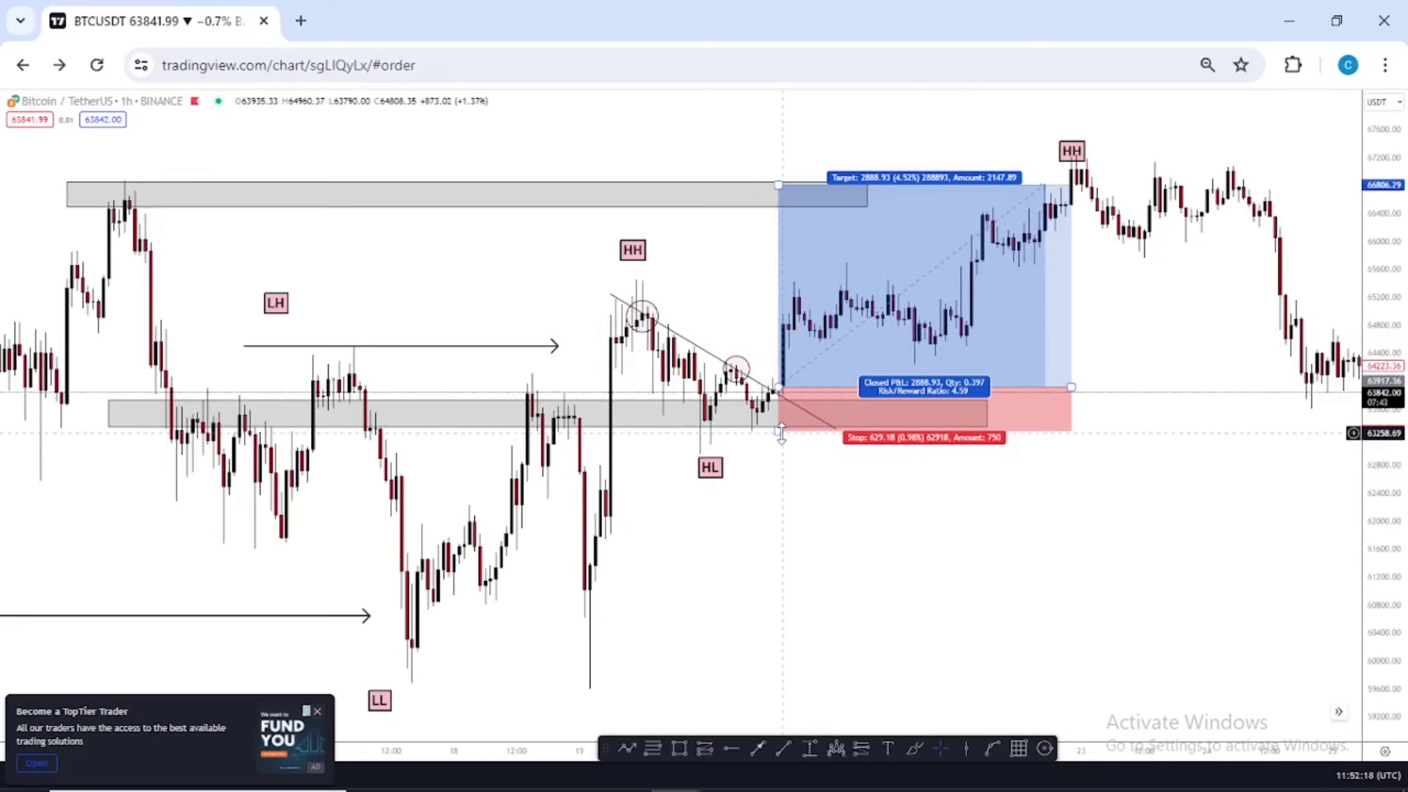
{"action": "left_click", "coordinate": [774, 185]}
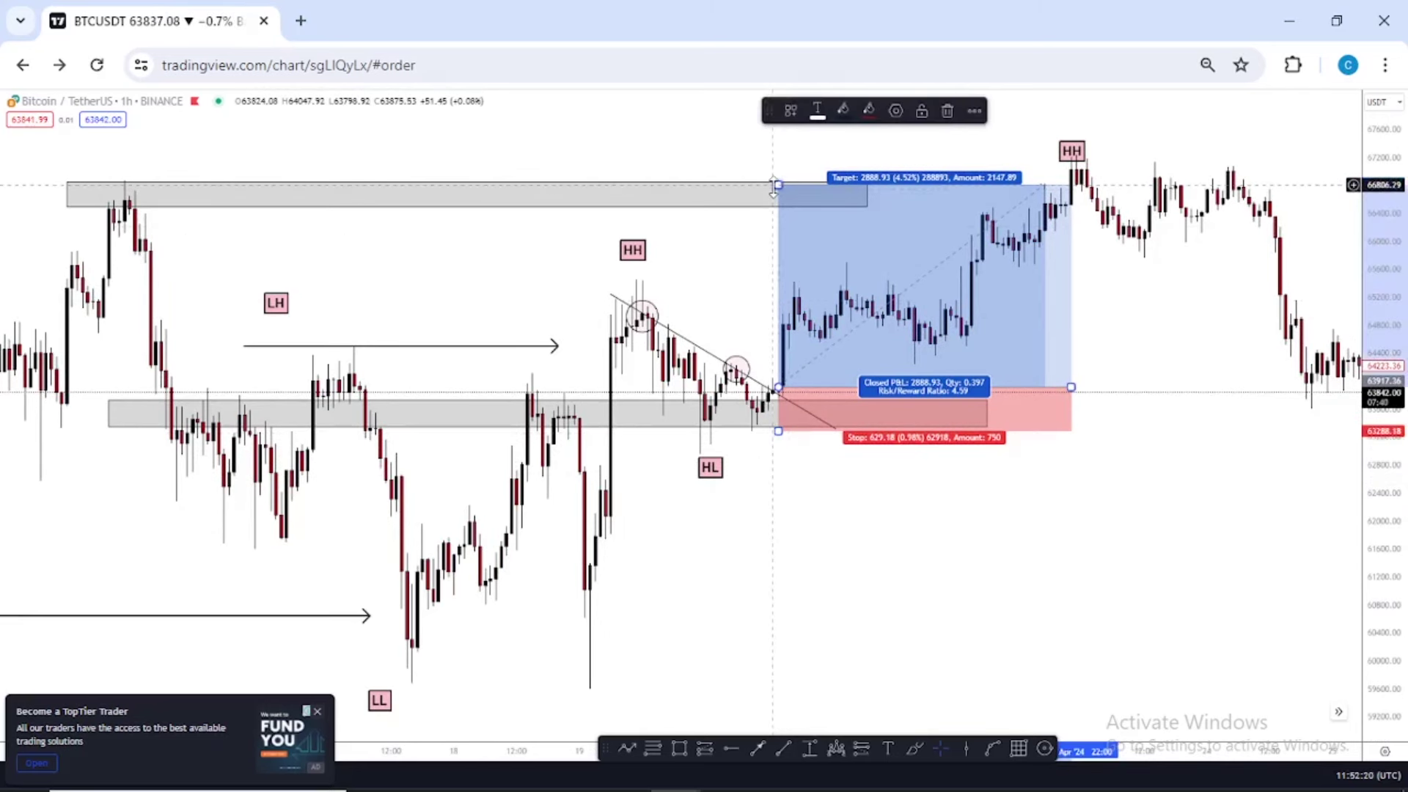
{"action": "left_click_drag", "start_coordinate": [774, 186], "coordinate": [782, 183]}
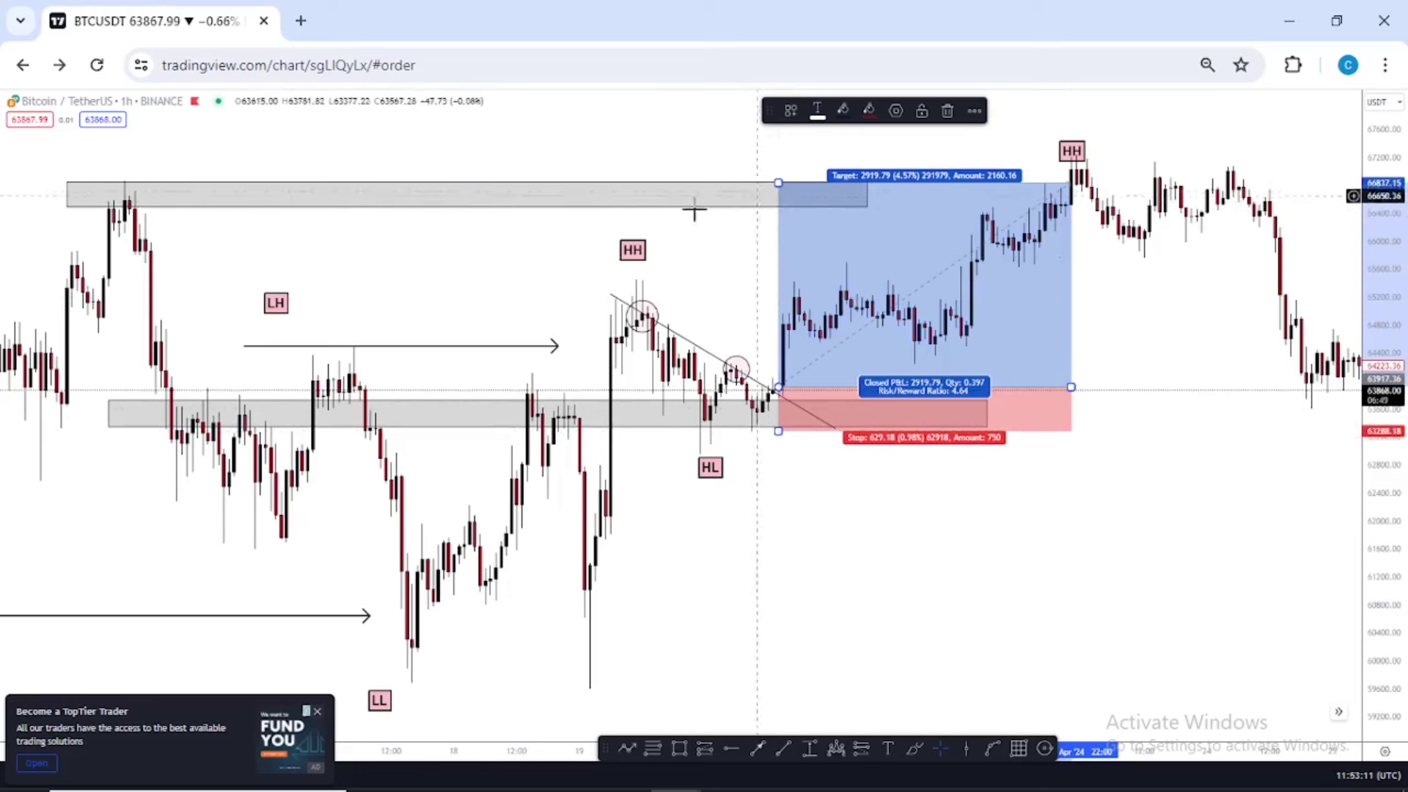
{"action": "left_click", "coordinate": [111, 195]}
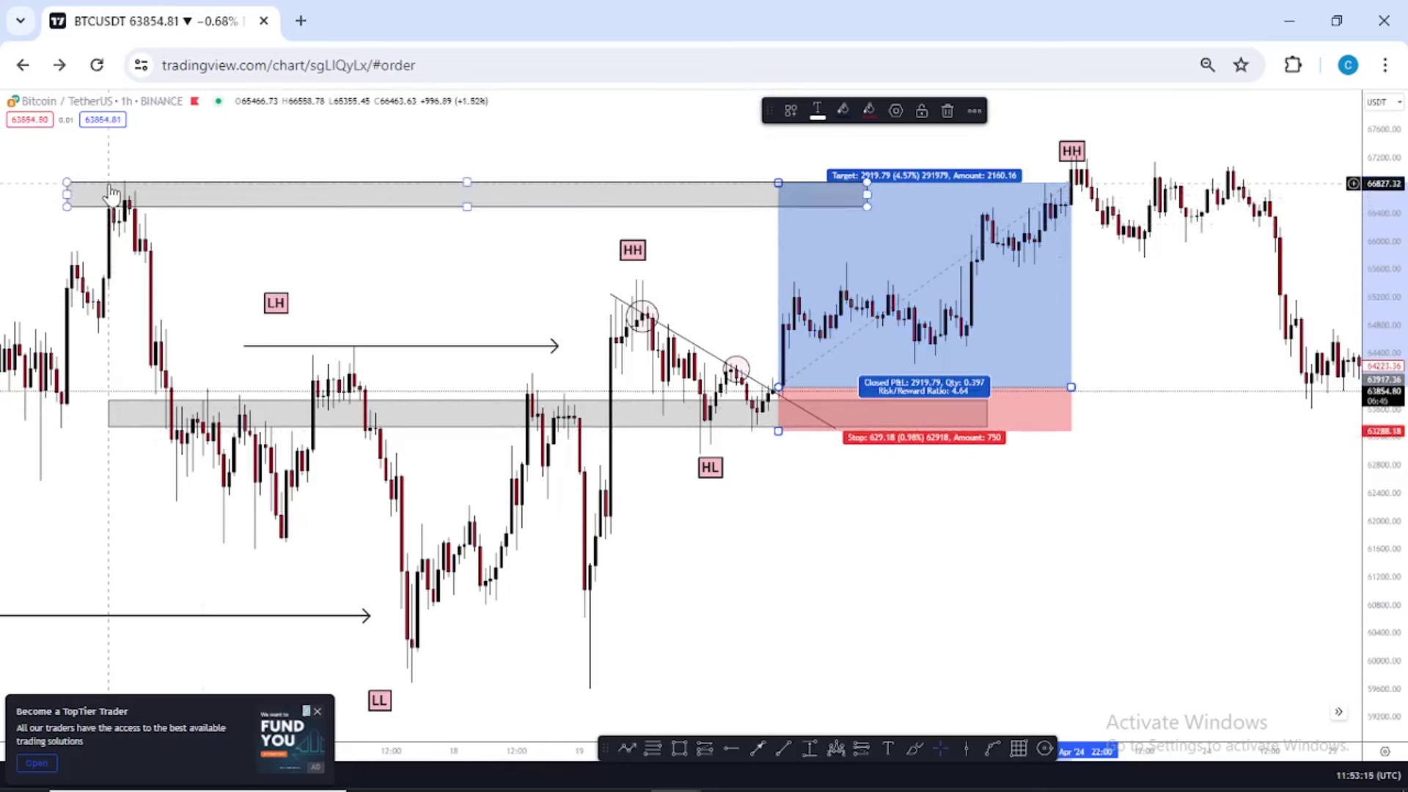